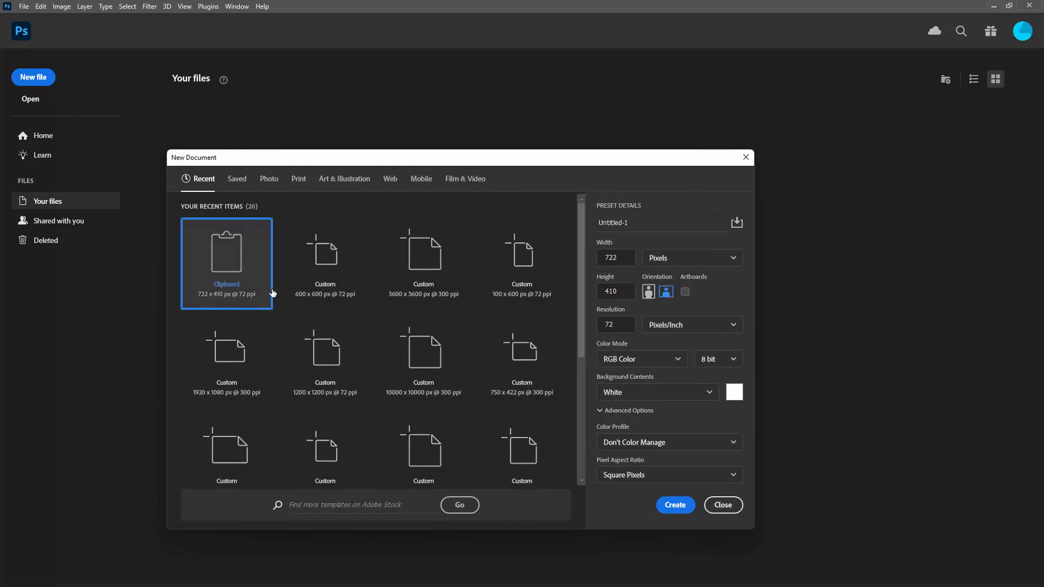
Step: Create a 600 x 600 px document at 72 ppi and draw a teal circle about 295 px in diameter on it
{"action": "left_click", "coordinate": [314, 276]}
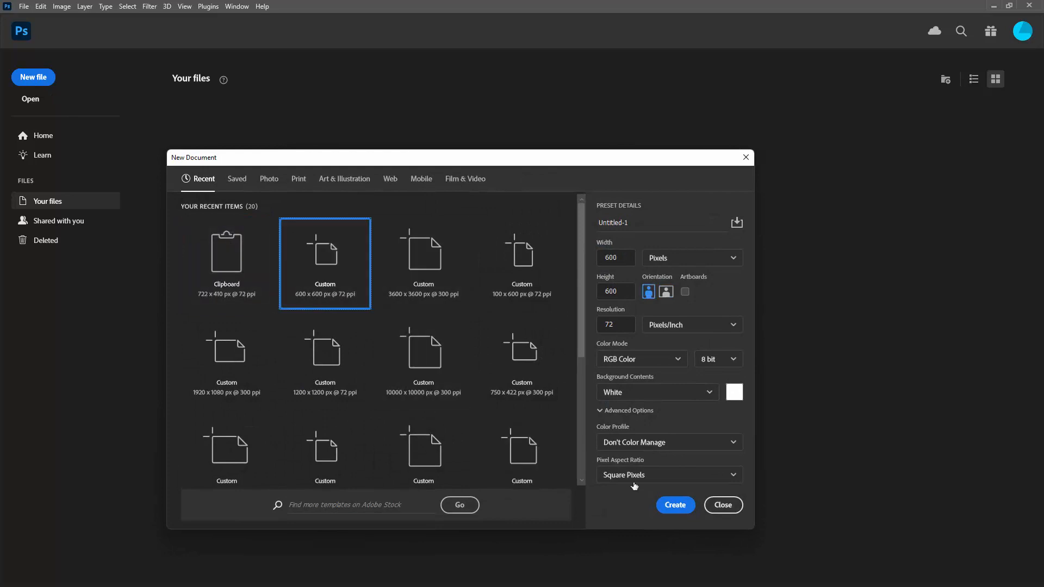
{"action": "left_click", "coordinate": [675, 505]}
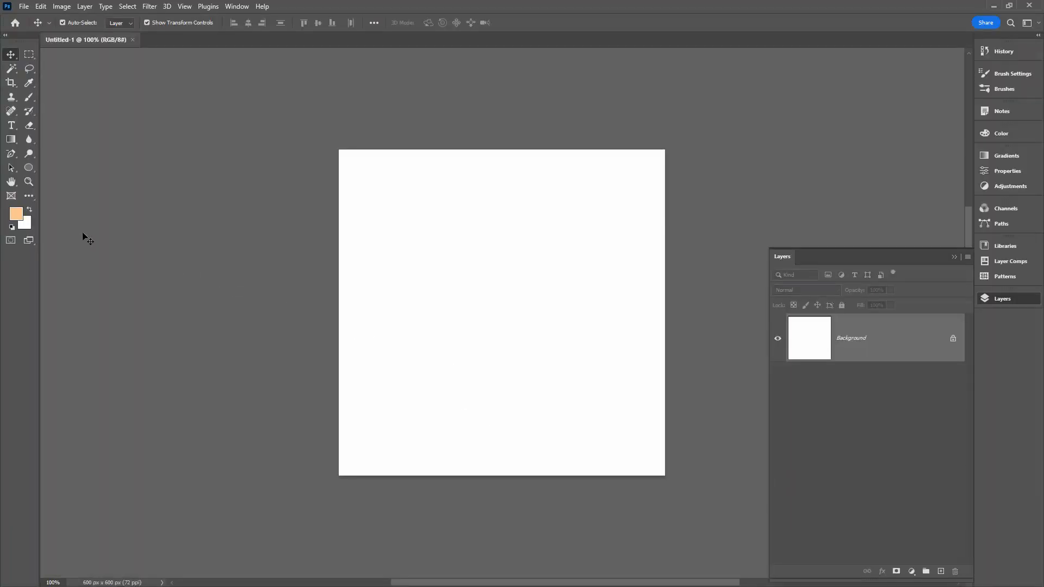
{"action": "left_click", "coordinate": [32, 171]}
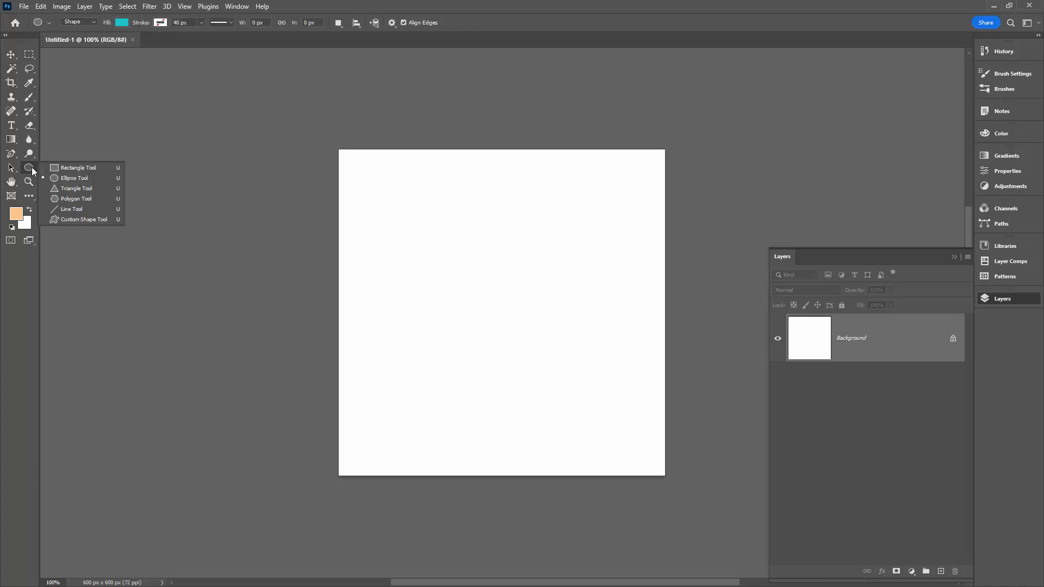
{"action": "left_click", "coordinate": [74, 180]}
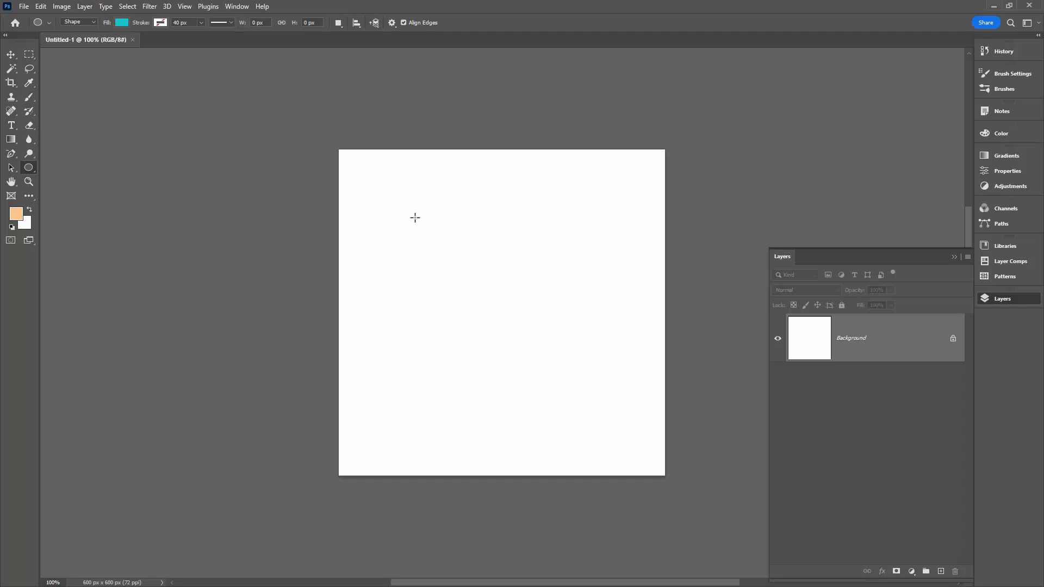
{"action": "left_click_drag", "start_coordinate": [415, 217], "coordinate": [574, 403]}
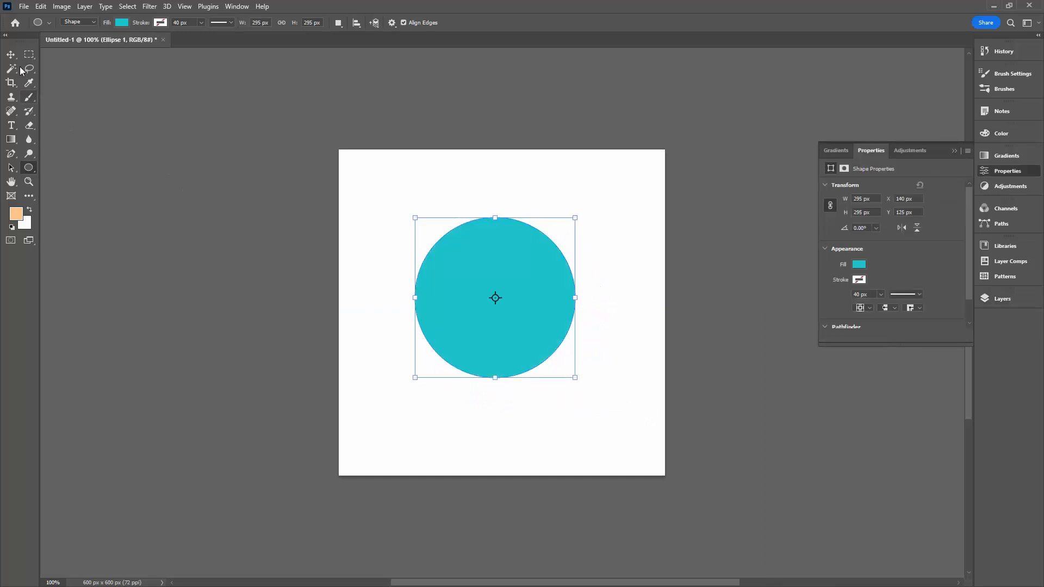
Step: Align the teal circle to the canvas so it is centred both vertically and horizontally
{"action": "left_click", "coordinate": [11, 54]}
{"action": "left_click_drag", "start_coordinate": [487, 339], "coordinate": [497, 362]}
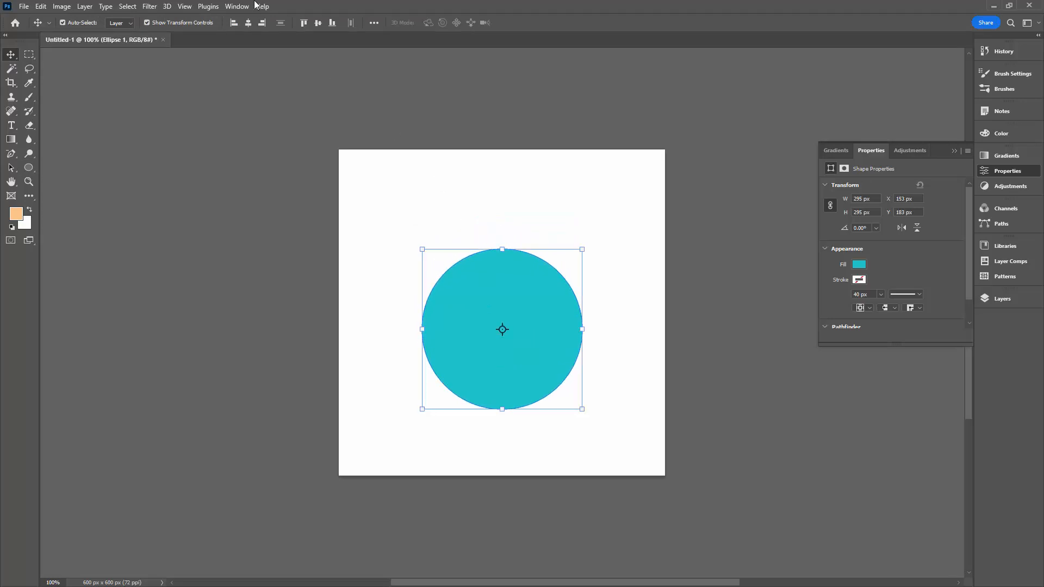
{"action": "left_click", "coordinate": [373, 22]}
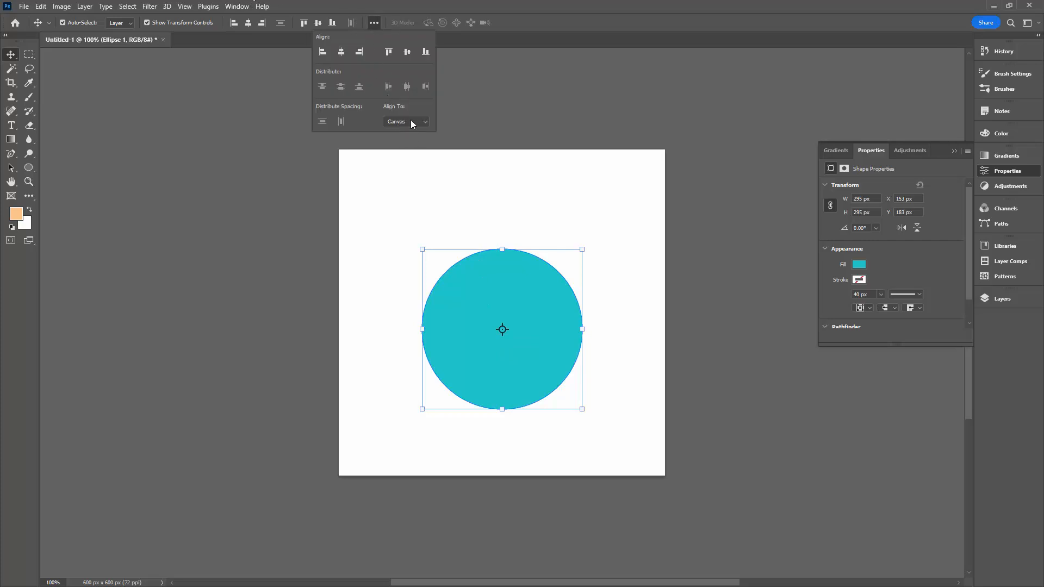
{"action": "left_click", "coordinate": [407, 52]}
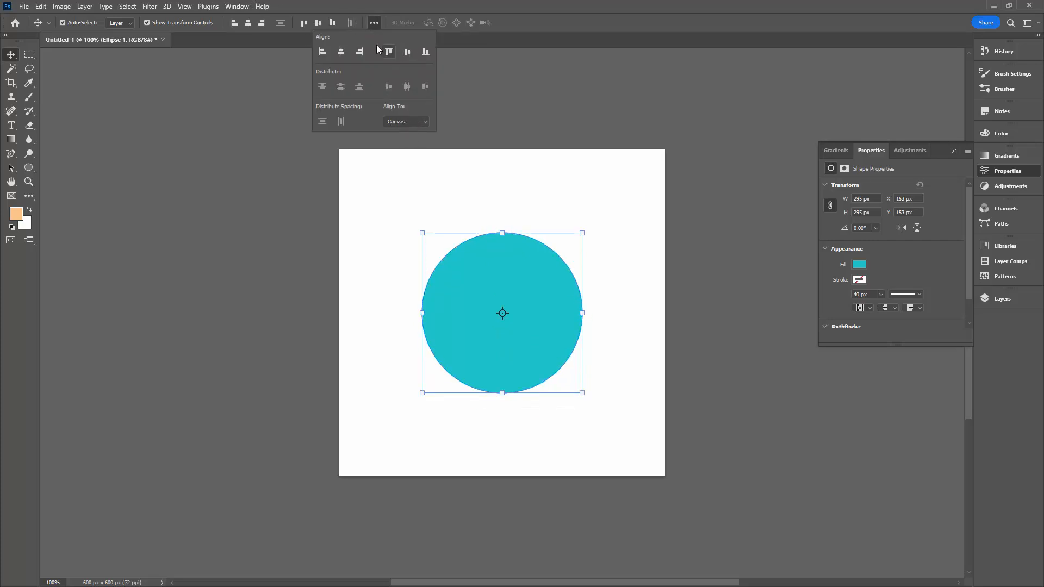
{"action": "left_click", "coordinate": [341, 53]}
{"action": "left_click", "coordinate": [618, 327]}
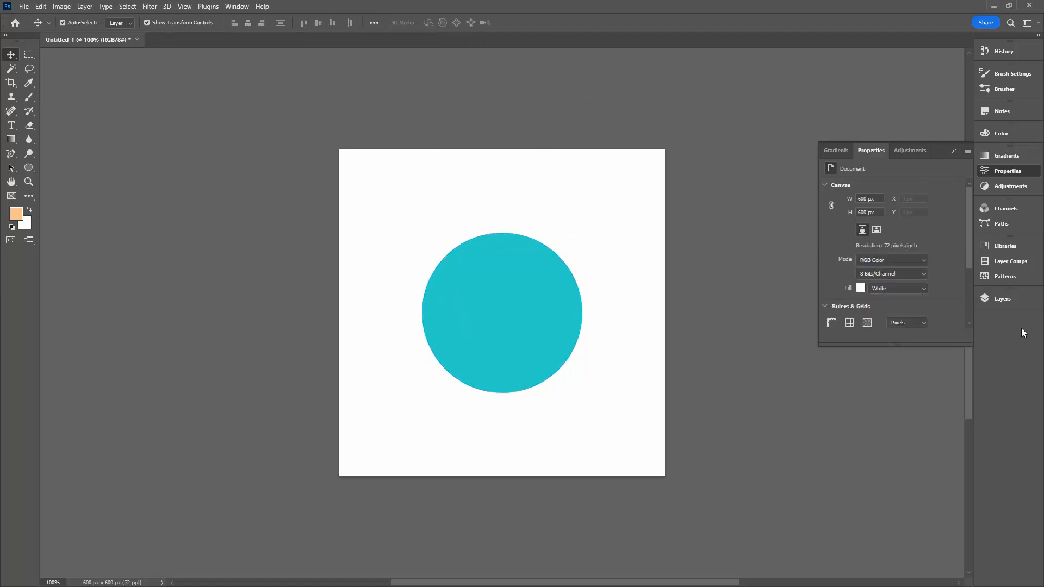
Step: Convert the Ellipse 1 layer to a smart object
{"action": "left_click", "coordinate": [990, 302]}
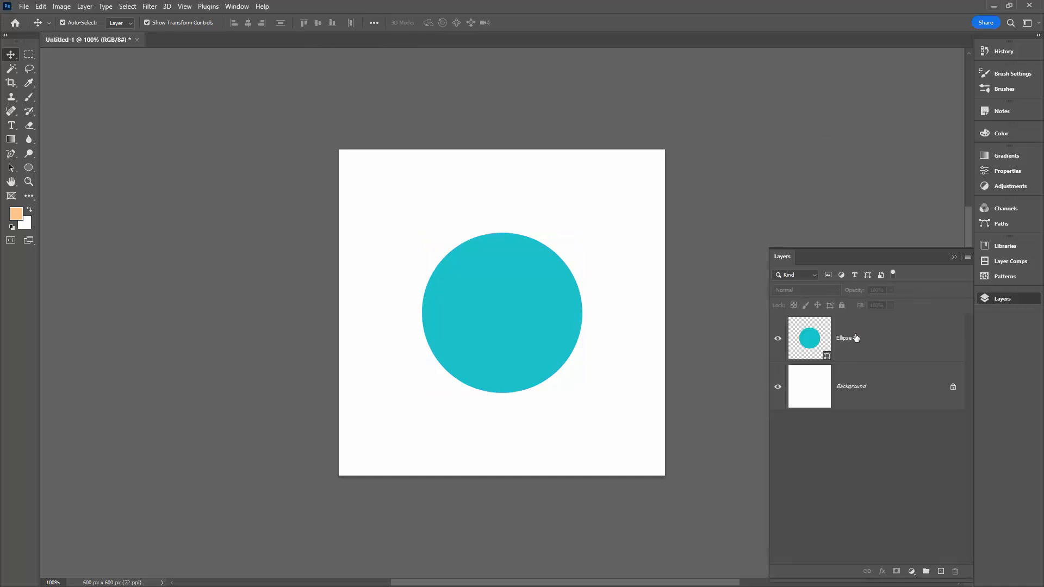
{"action": "left_click", "coordinate": [897, 338]}
{"action": "right_click", "coordinate": [896, 339]}
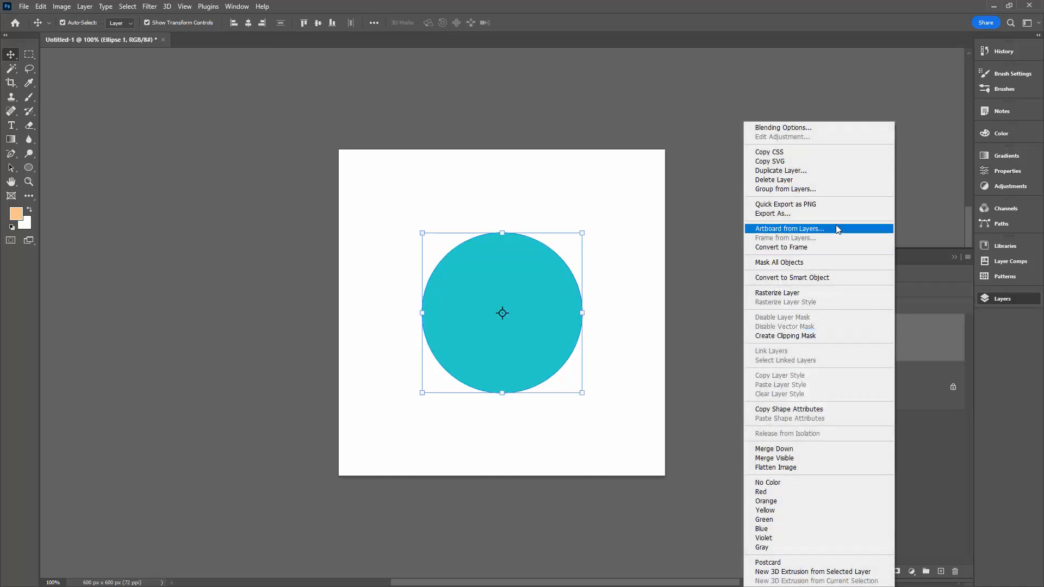
{"action": "left_click", "coordinate": [841, 278]}
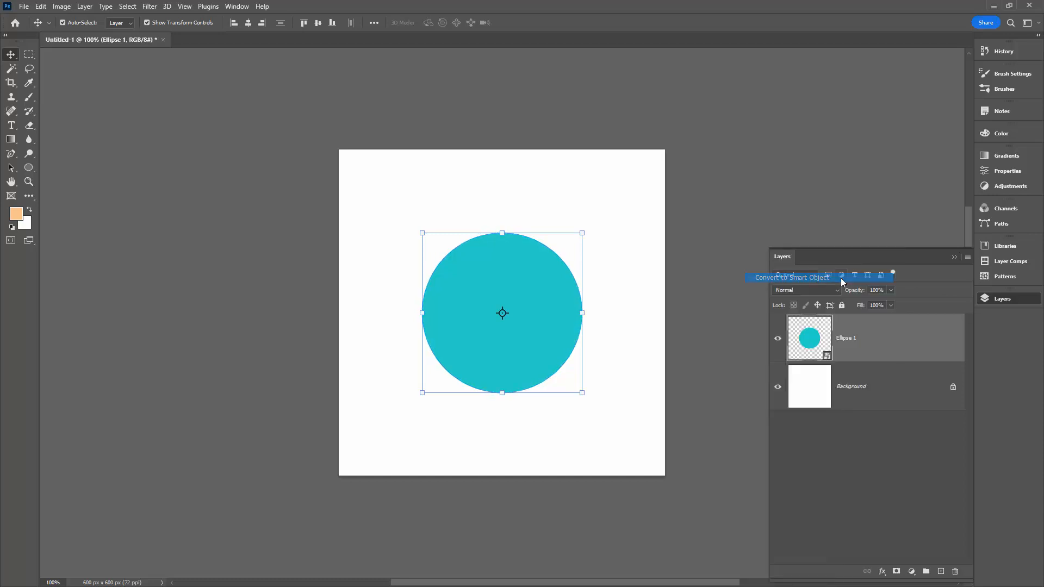
Step: Duplicate the Ellipse 1 smart object within the same document, keeping the default copy name
{"action": "right_click", "coordinate": [880, 336]}
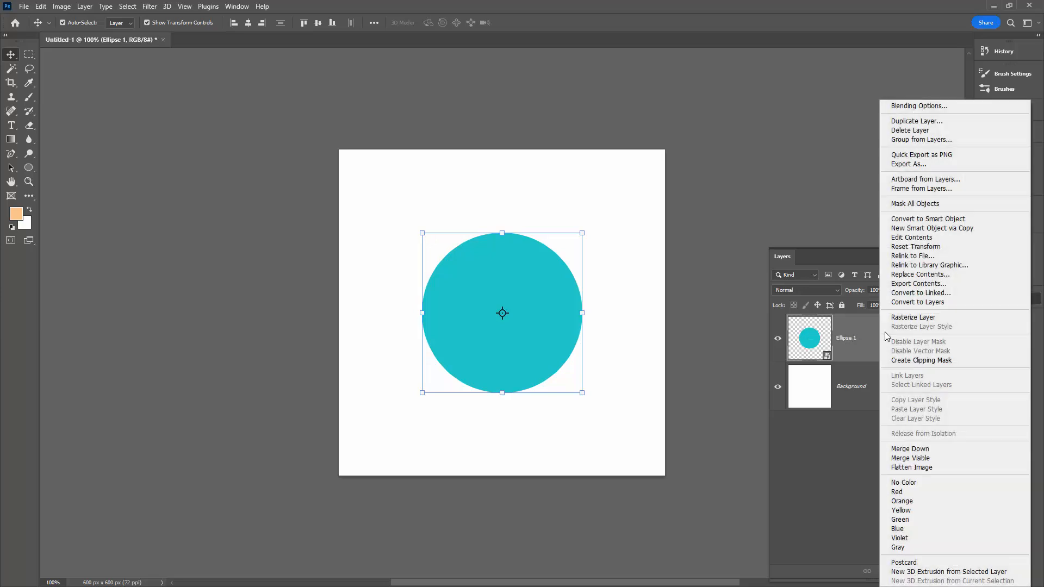
{"action": "left_click", "coordinate": [900, 121]}
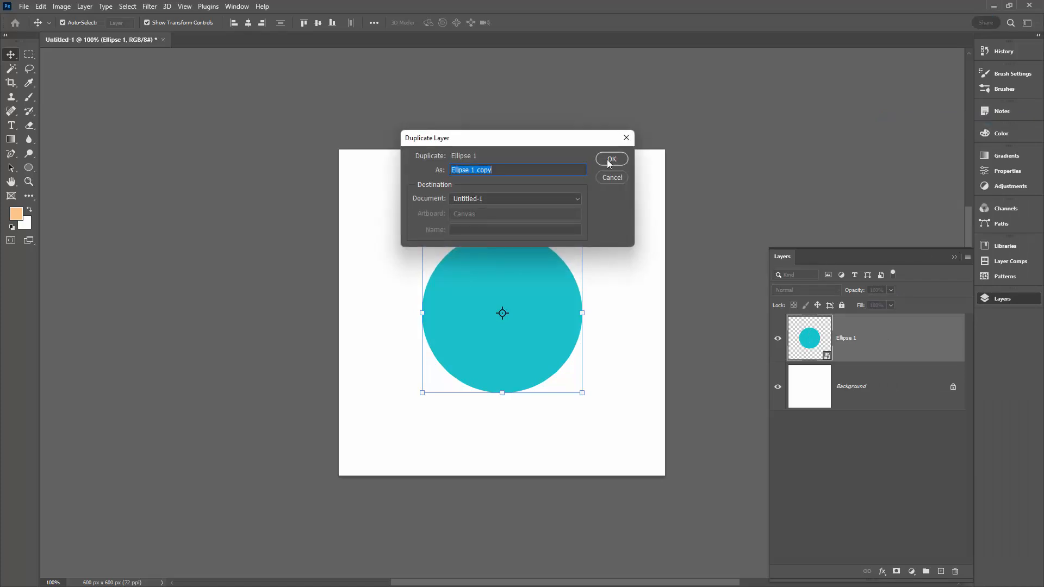
{"action": "left_click", "coordinate": [609, 161]}
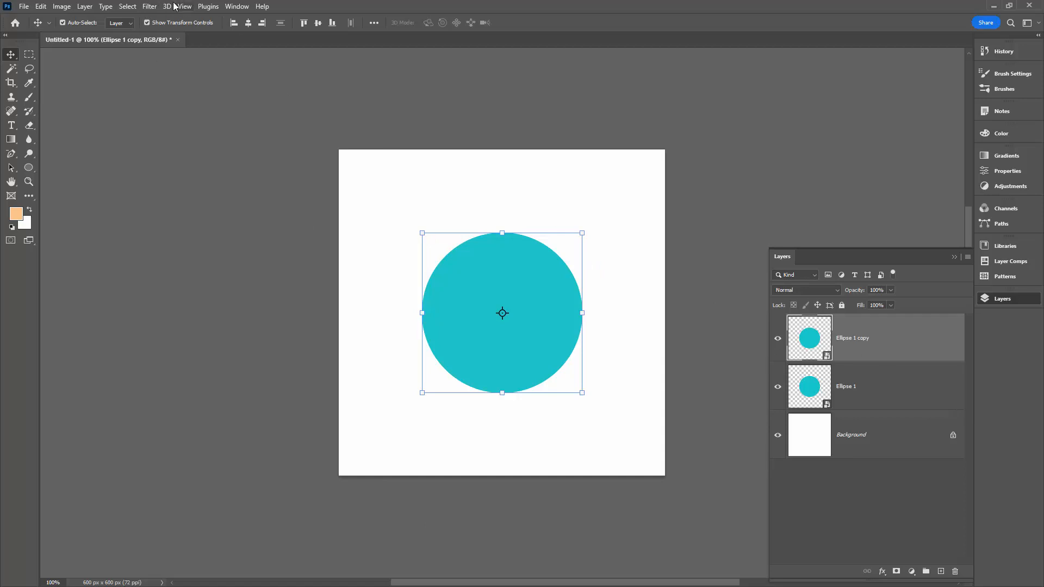
Step: Apply the Offset filter to the duplicated circle with +300 px horizontal, +300 px vertical and Wrap Around
{"action": "left_click", "coordinate": [149, 7]}
{"action": "mouse_move", "coordinate": [214, 241]}
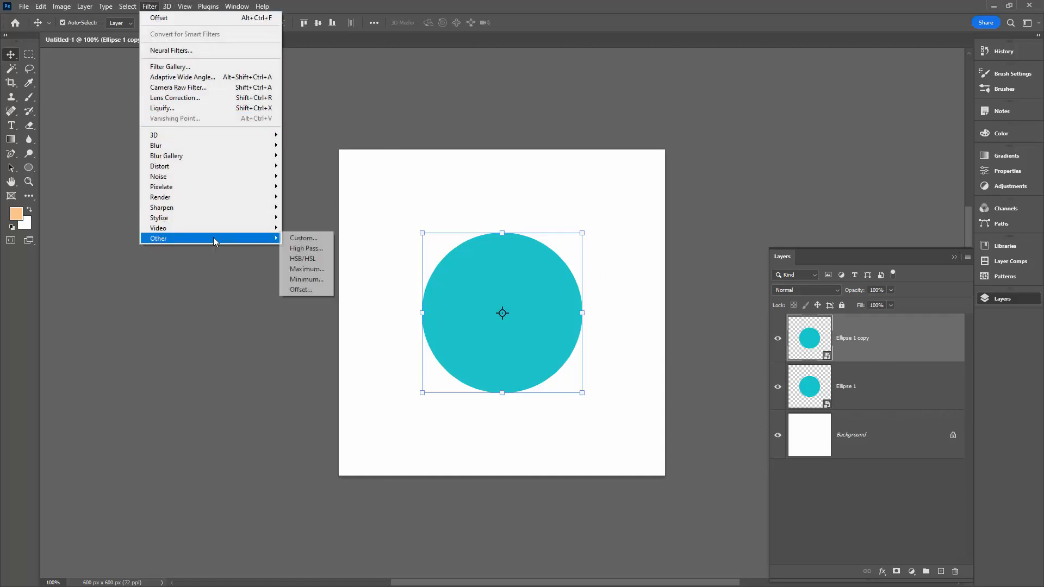
{"action": "left_click", "coordinate": [297, 290]}
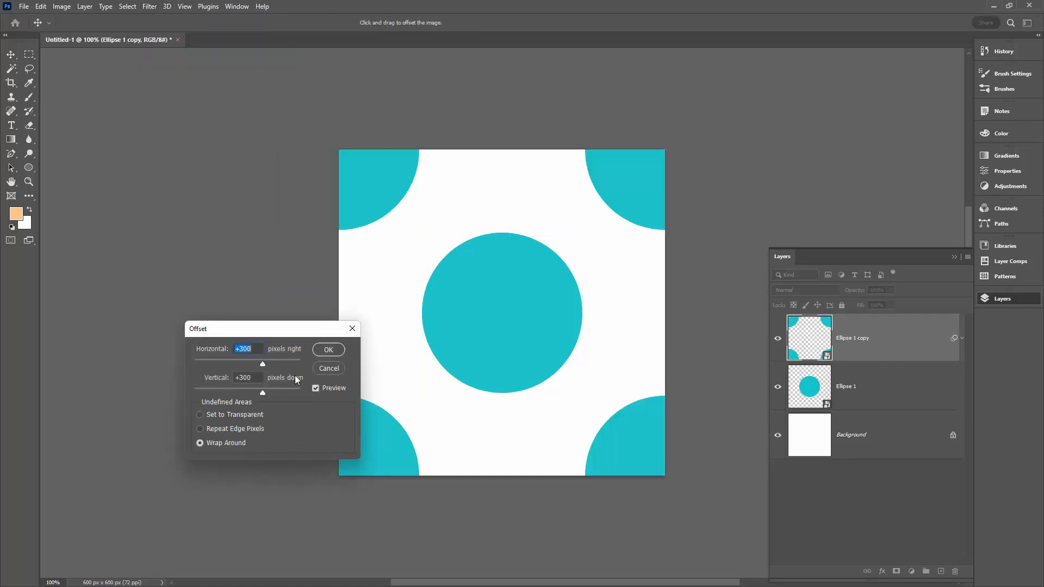
{"action": "left_click_drag", "start_coordinate": [242, 329], "coordinate": [300, 197]}
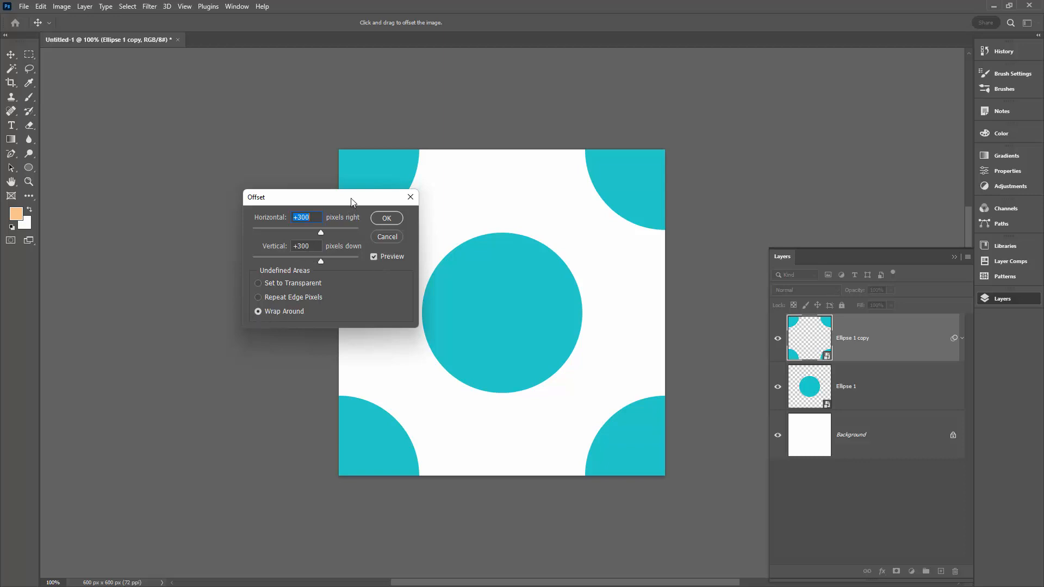
{"action": "left_click_drag", "start_coordinate": [351, 203], "coordinate": [280, 263]}
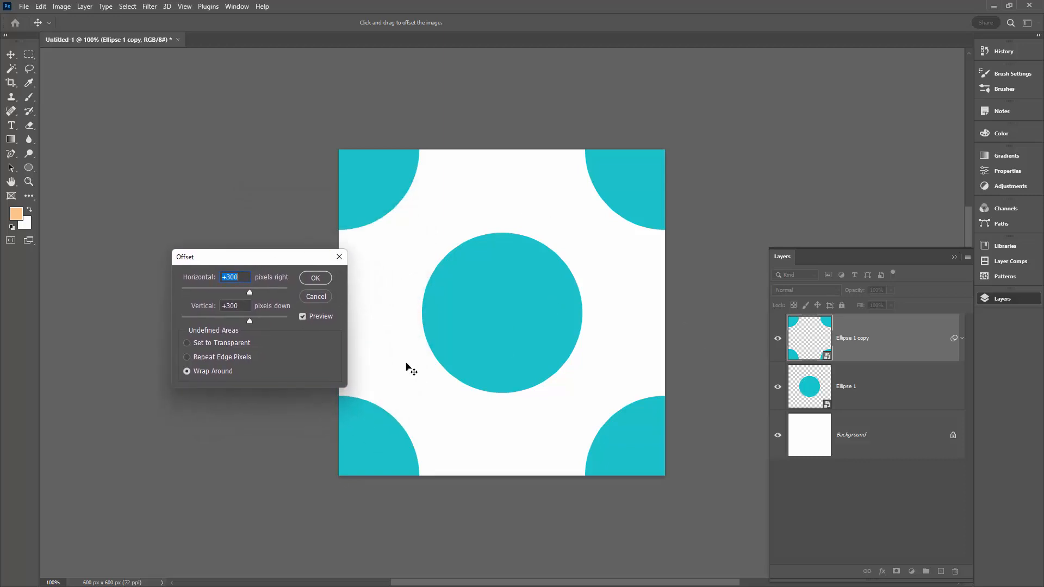
{"action": "left_click", "coordinate": [319, 279]}
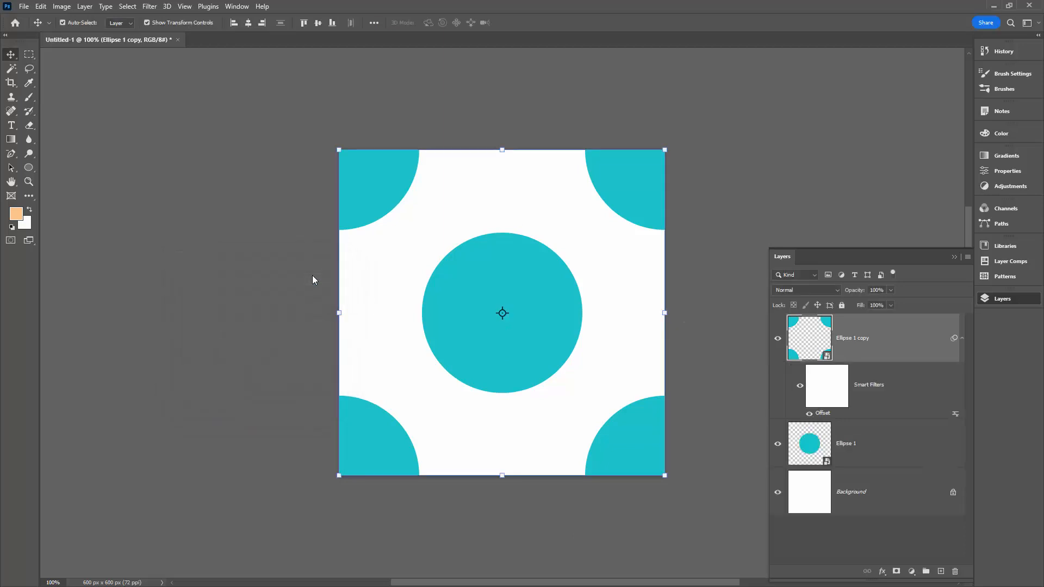
{"action": "left_click", "coordinate": [746, 401]}
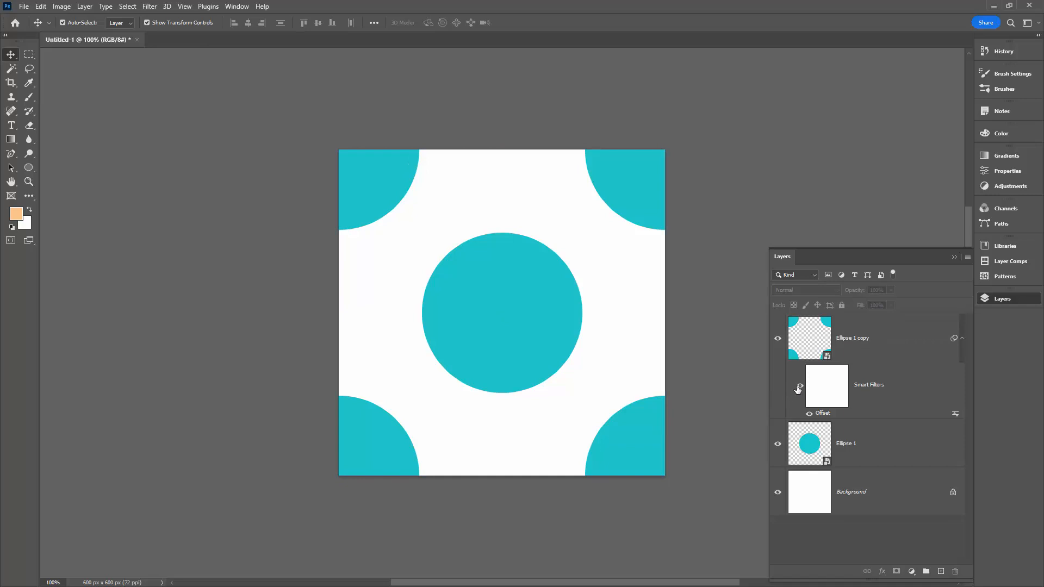
Step: Add a solid colour fill layer directly above Ellipse 1 using the orange f28705 swatch from the Patterns Colourful group
{"action": "left_click", "coordinate": [899, 451]}
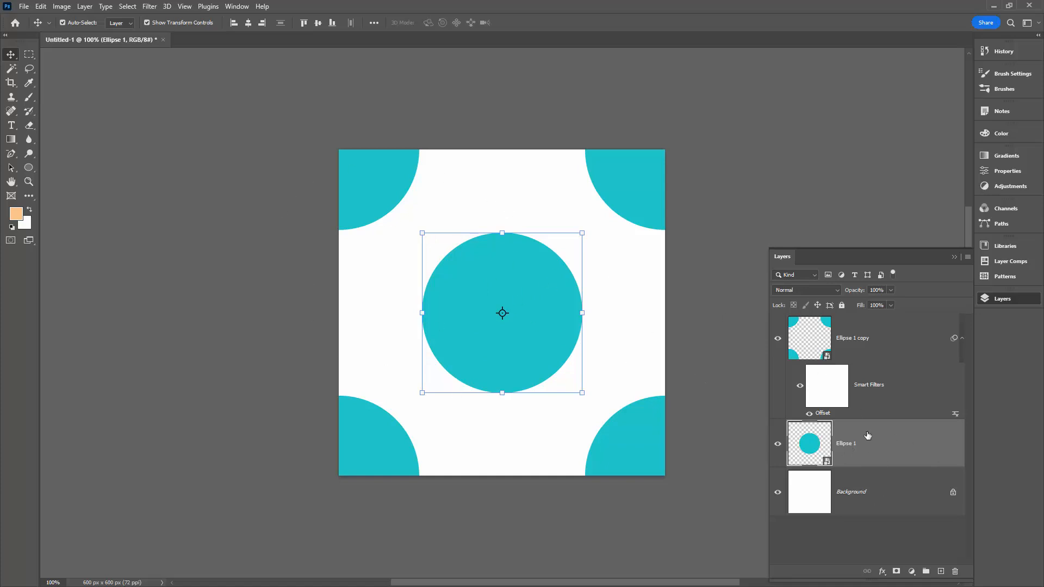
{"action": "left_click", "coordinate": [84, 6]}
{"action": "mouse_move", "coordinate": [110, 143]}
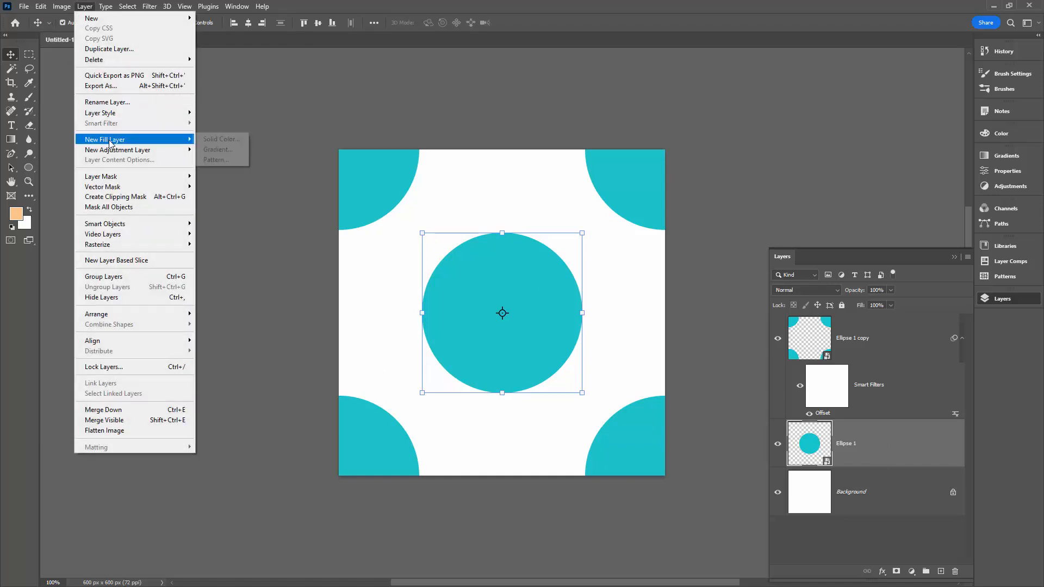
{"action": "left_click", "coordinate": [219, 139]}
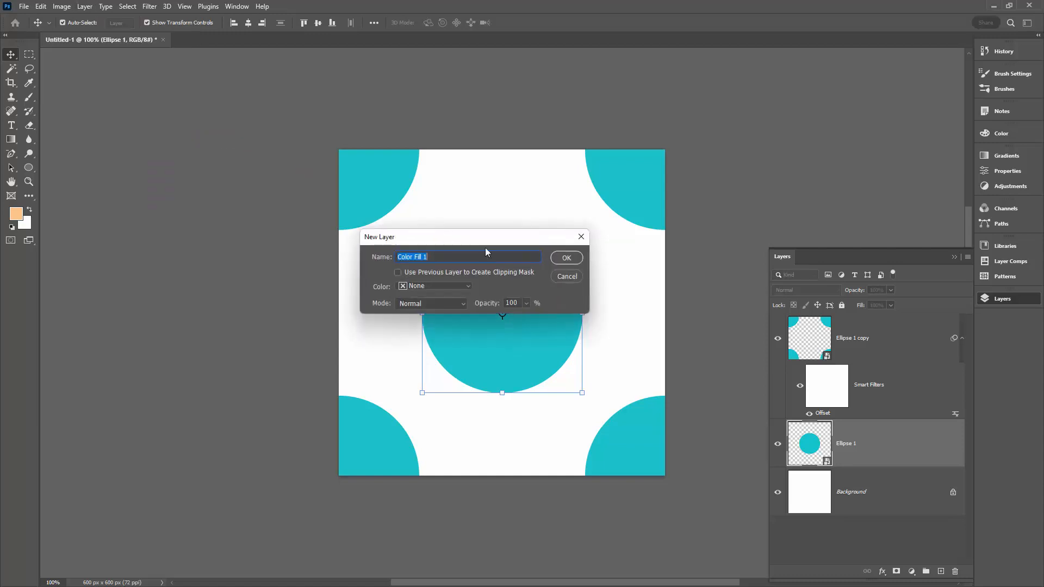
{"action": "left_click", "coordinate": [573, 263]}
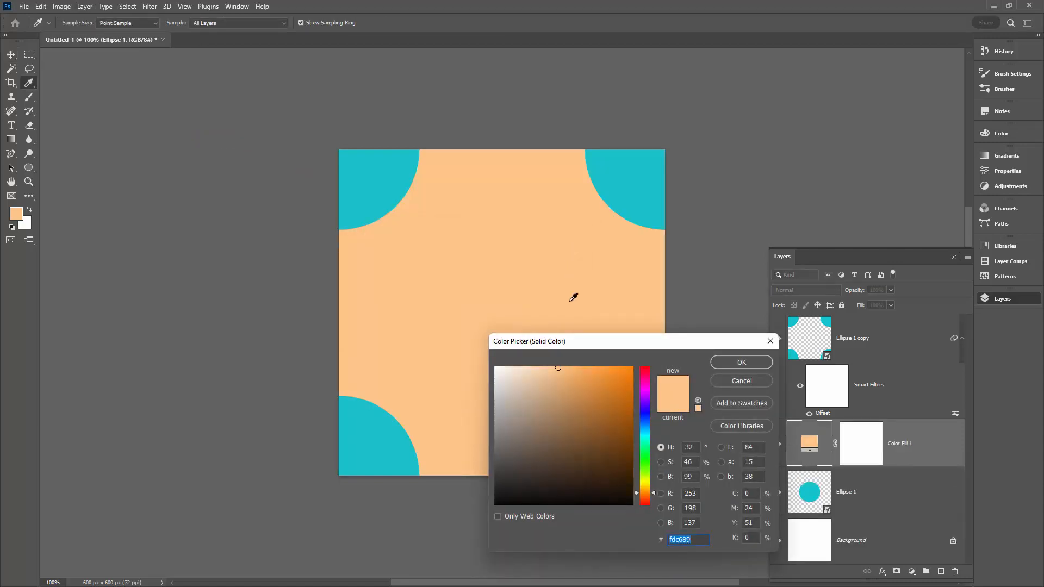
{"action": "left_click", "coordinate": [236, 7]}
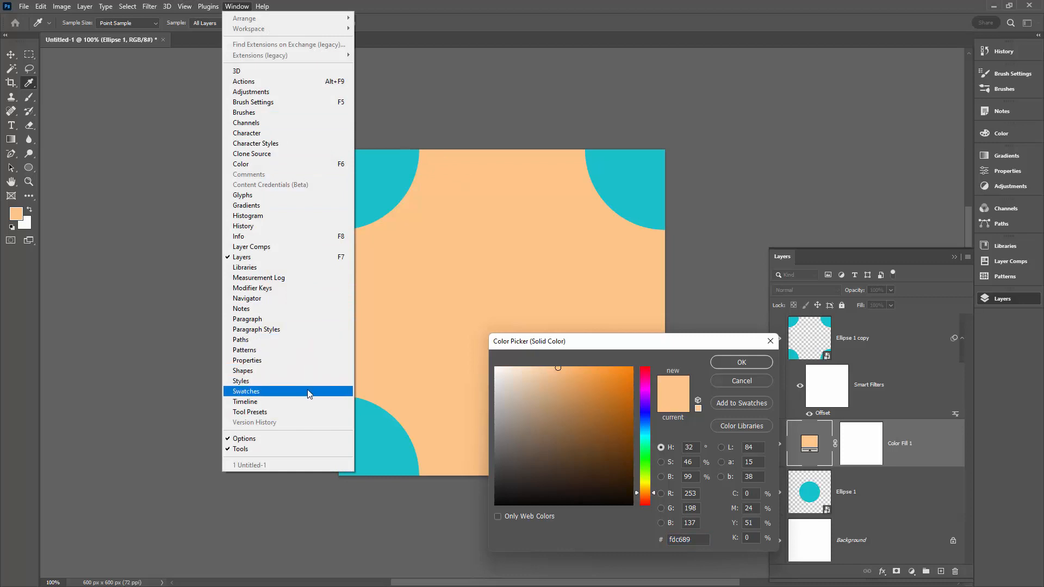
{"action": "left_click", "coordinate": [246, 392]}
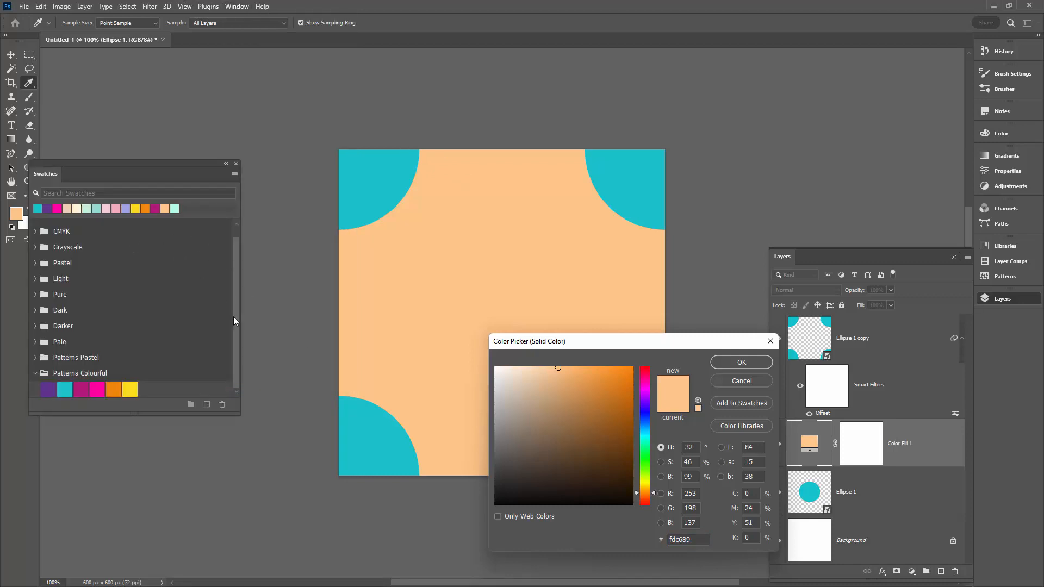
{"action": "left_click", "coordinate": [114, 388]}
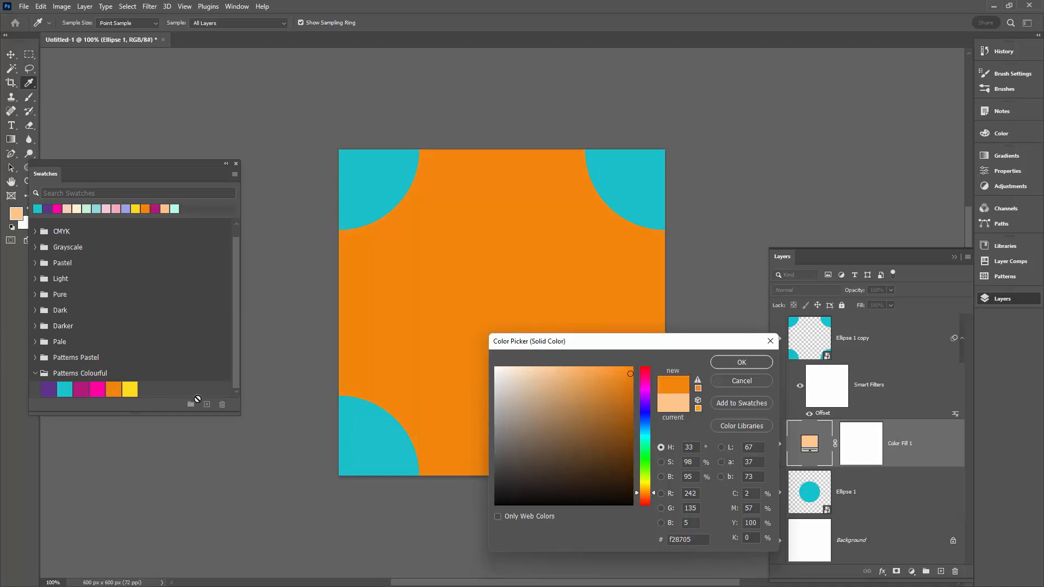
{"action": "left_click", "coordinate": [740, 362]}
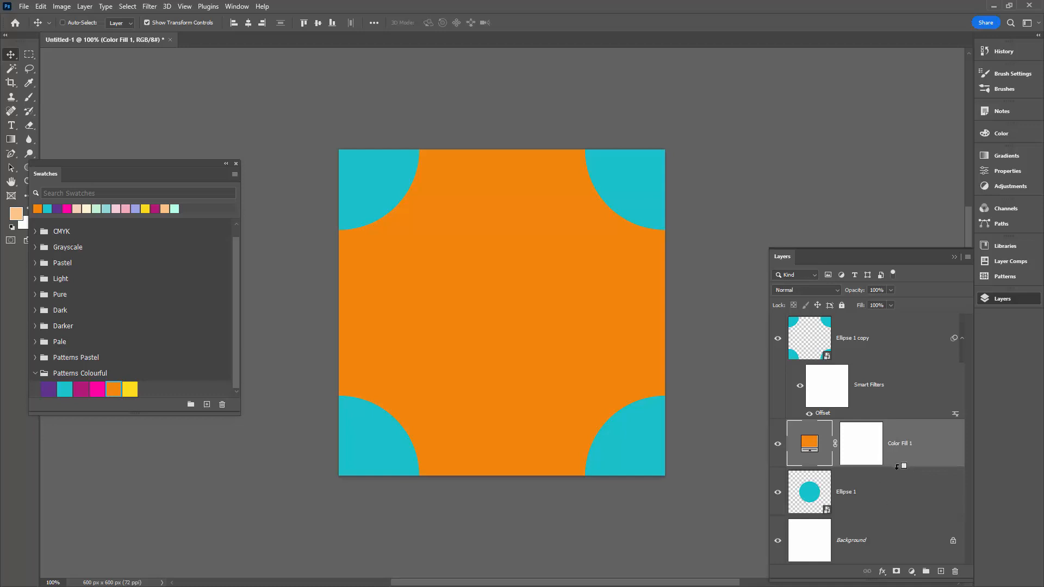
Step: Clip the orange fill layer to the Ellipse 1 layer with a clipping mask so it colours only the central circle
{"action": "left_click", "coordinate": [897, 466], "text": "alt"}
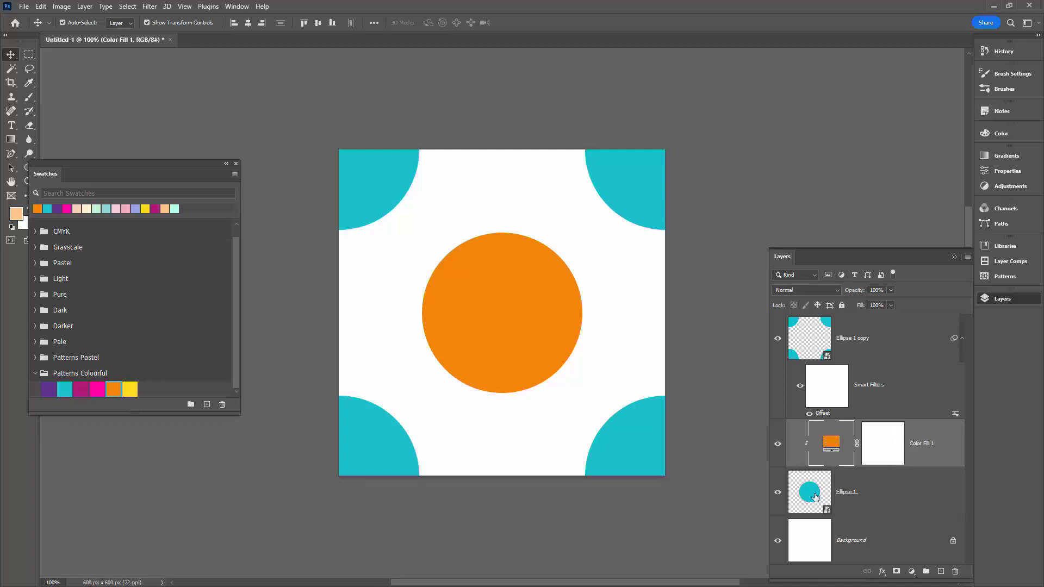
{"action": "left_click", "coordinate": [926, 469], "text": "alt"}
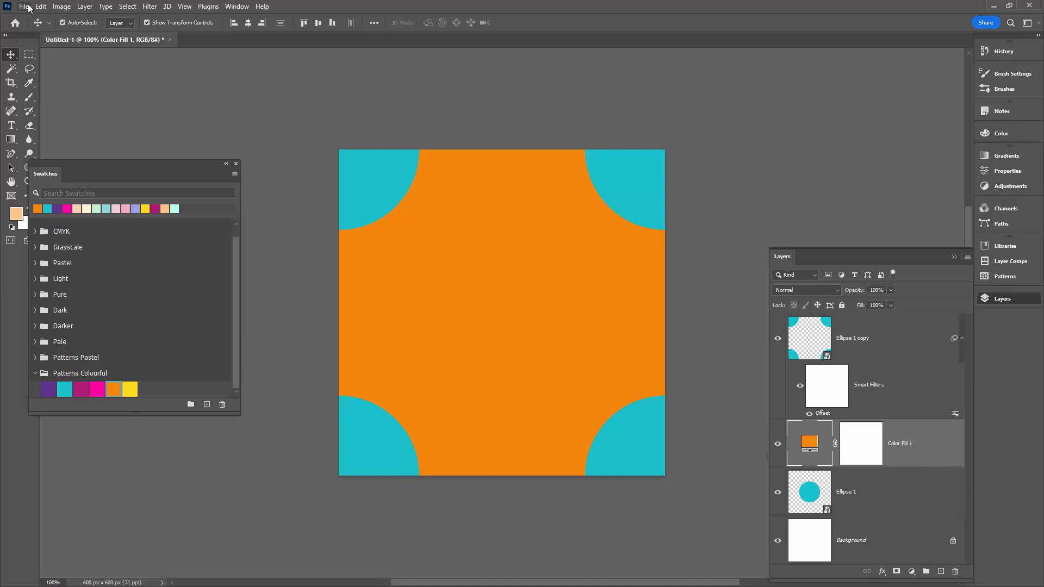
{"action": "left_click", "coordinate": [84, 6]}
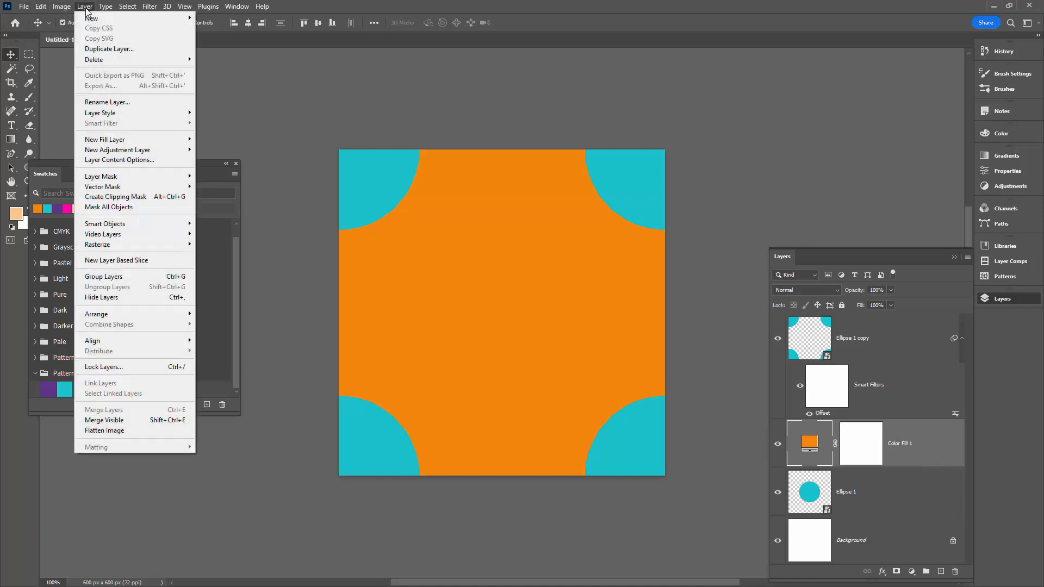
{"action": "left_click", "coordinate": [145, 197]}
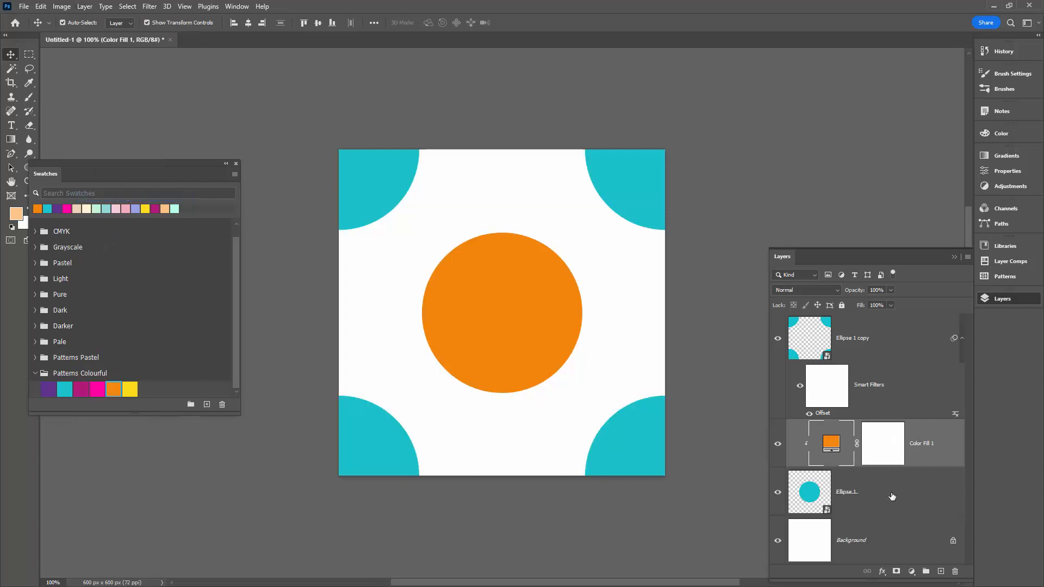
{"action": "left_click", "coordinate": [718, 402]}
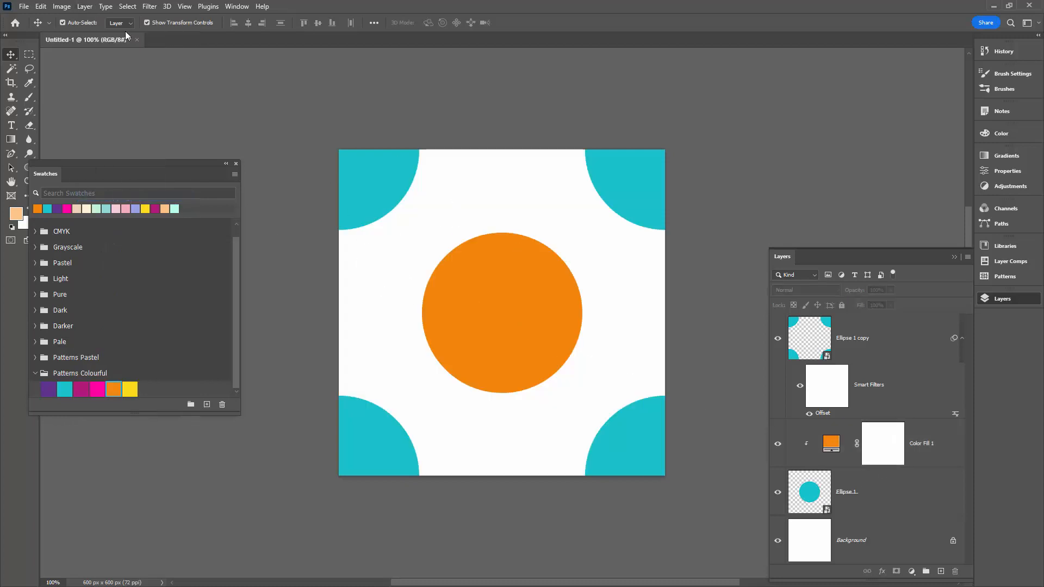
Step: Define the orange and turquoise dot tile as a pattern named Multicolour 1
{"action": "left_click", "coordinate": [42, 6]}
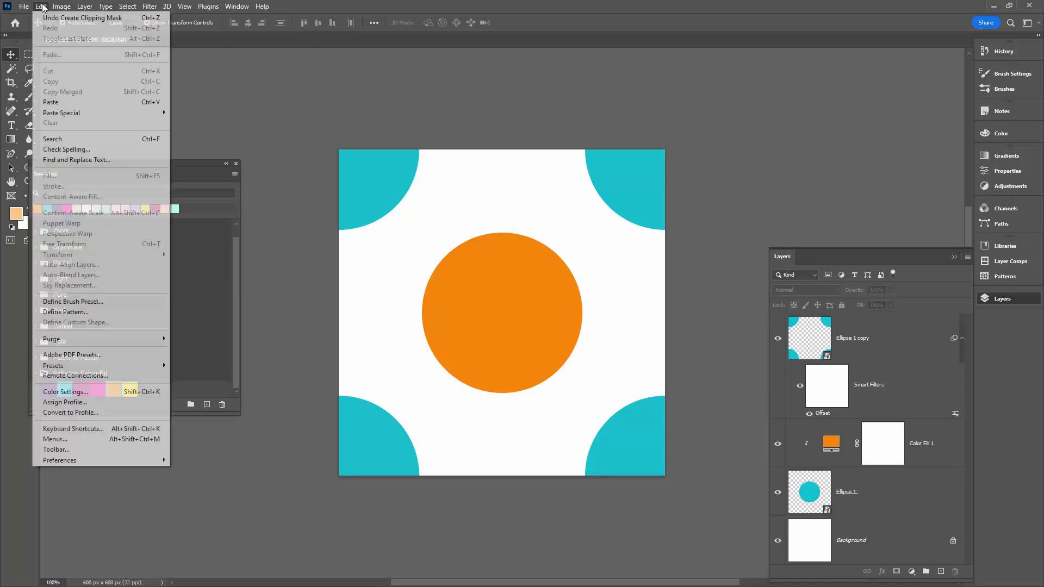
{"action": "left_click", "coordinate": [146, 312]}
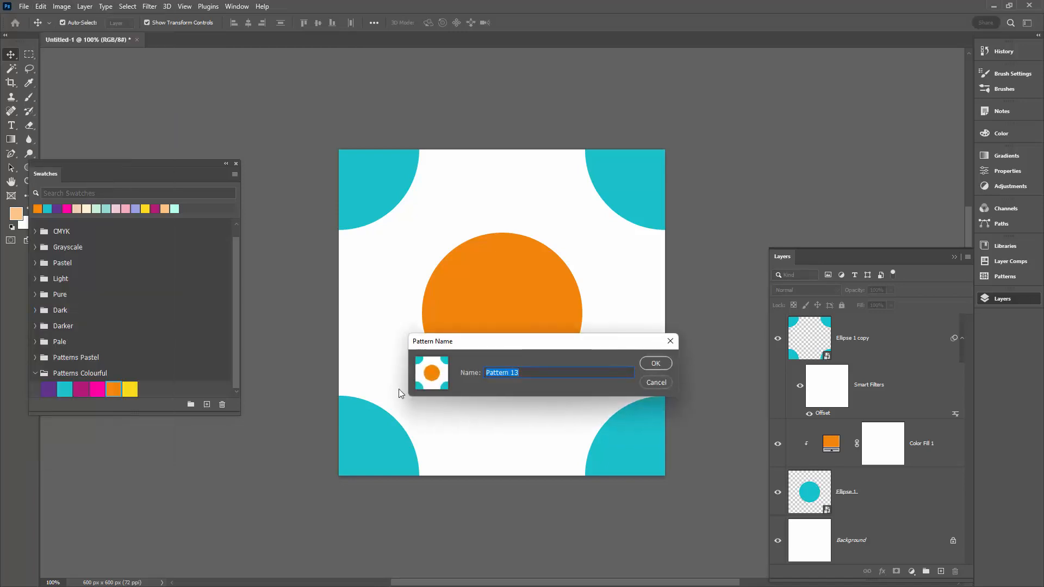
{"action": "type", "text": "Multicolour 1"}
{"action": "key", "text": "Return"}
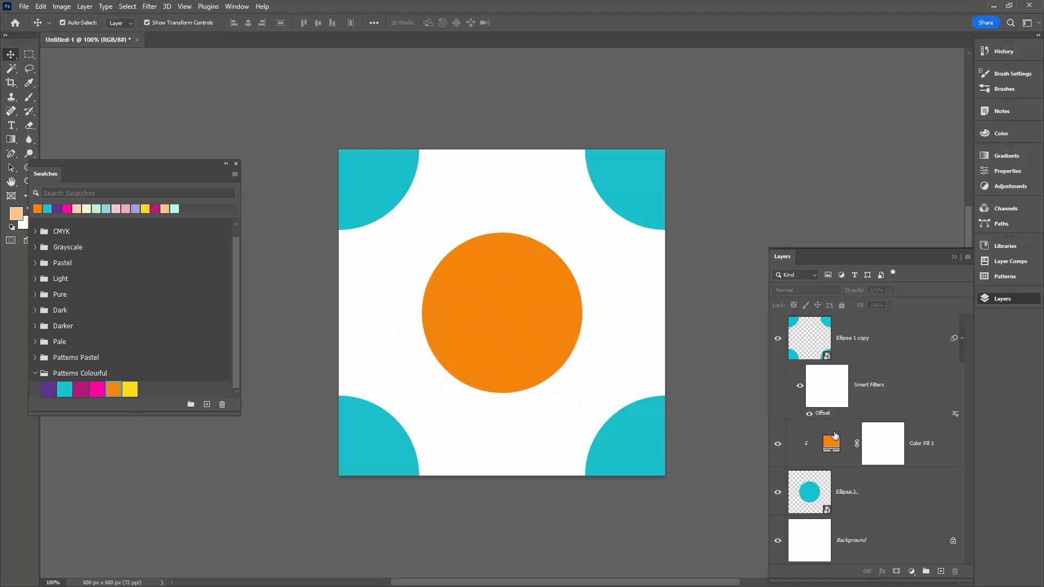
Step: Open the contents of the Ellipse 1 copy smart object and recolour its circle with the pink Patterns Colourful swatch
{"action": "left_click", "coordinate": [803, 336]}
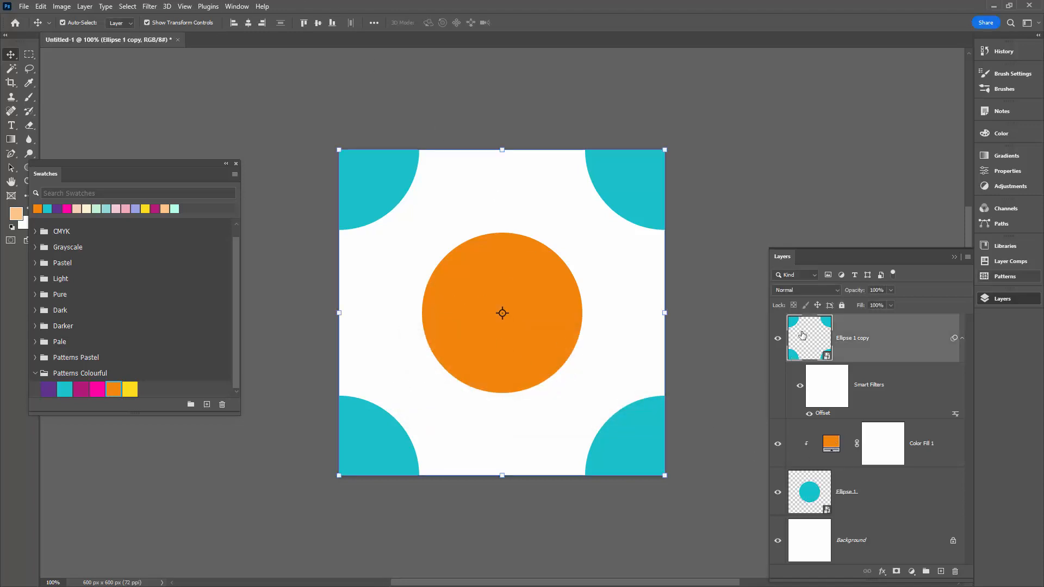
{"action": "left_click", "coordinate": [810, 492]}
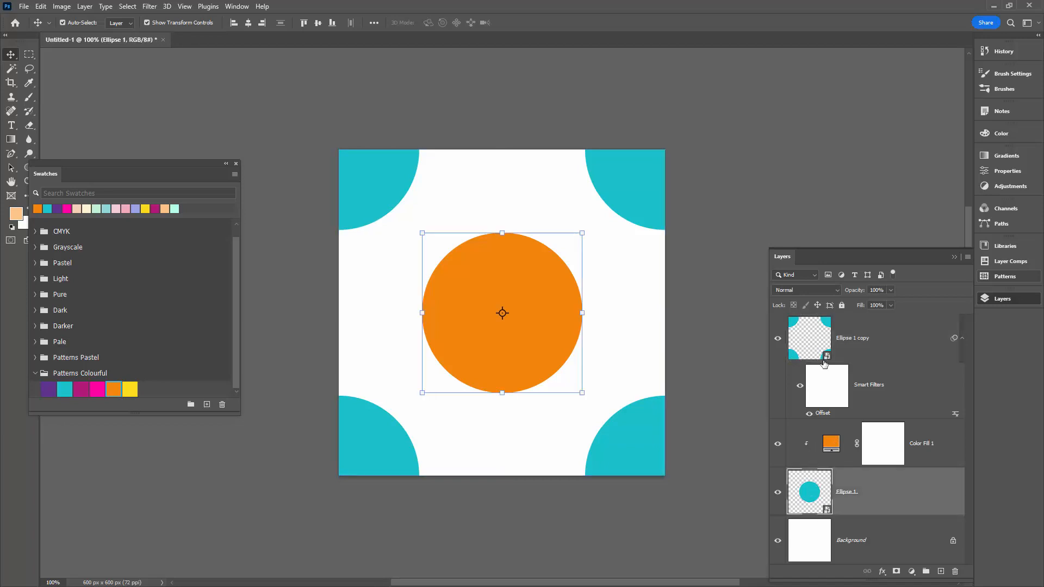
{"action": "double_click", "coordinate": [811, 335]}
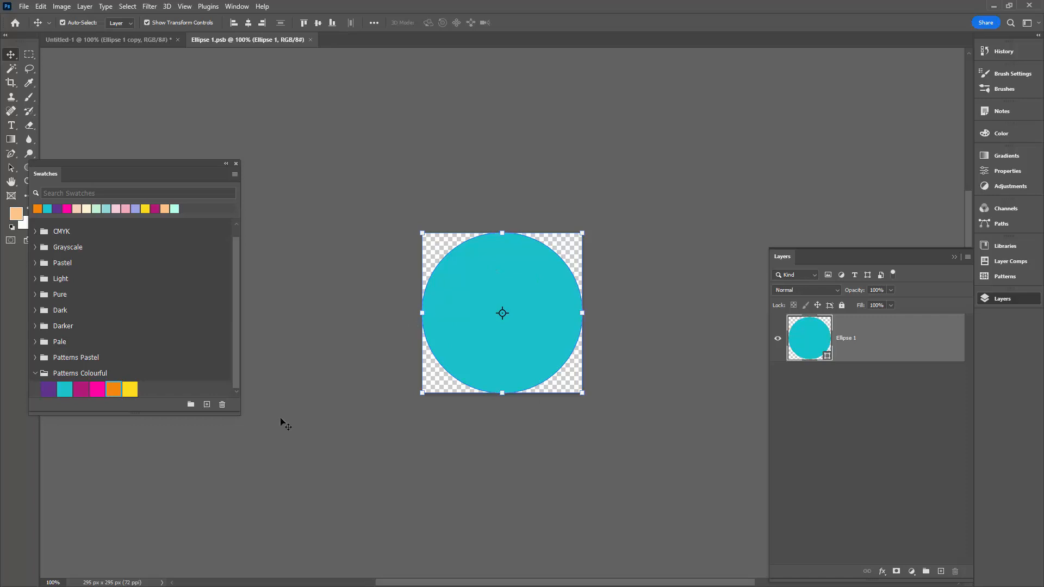
{"action": "left_click", "coordinate": [98, 390]}
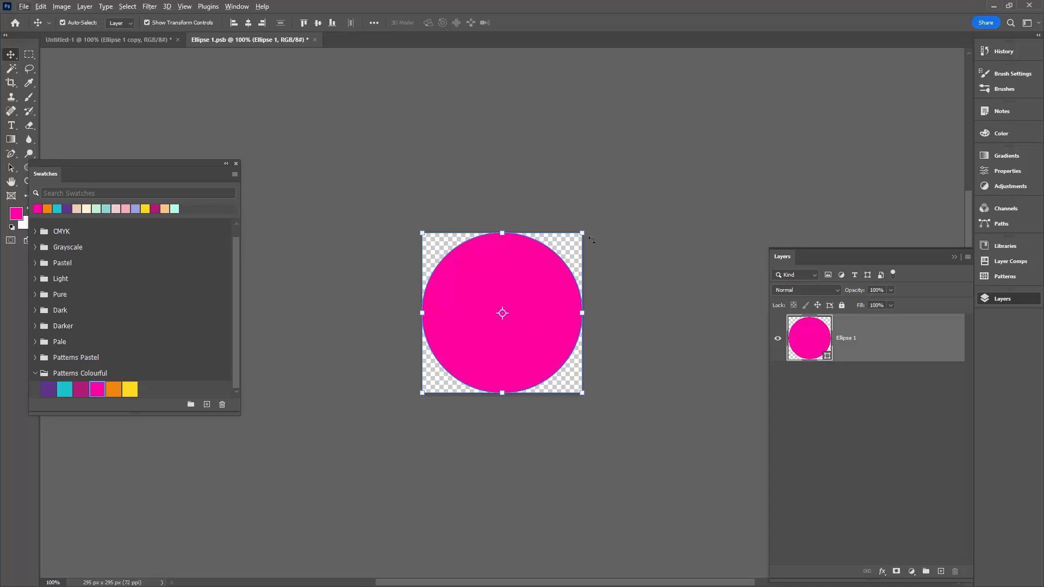
Step: Scale the pink circle about its centre to about 60%, then save and close the Ellipse 1.psb smart object
{"action": "left_click_drag", "start_coordinate": [583, 234], "coordinate": [553, 265]}
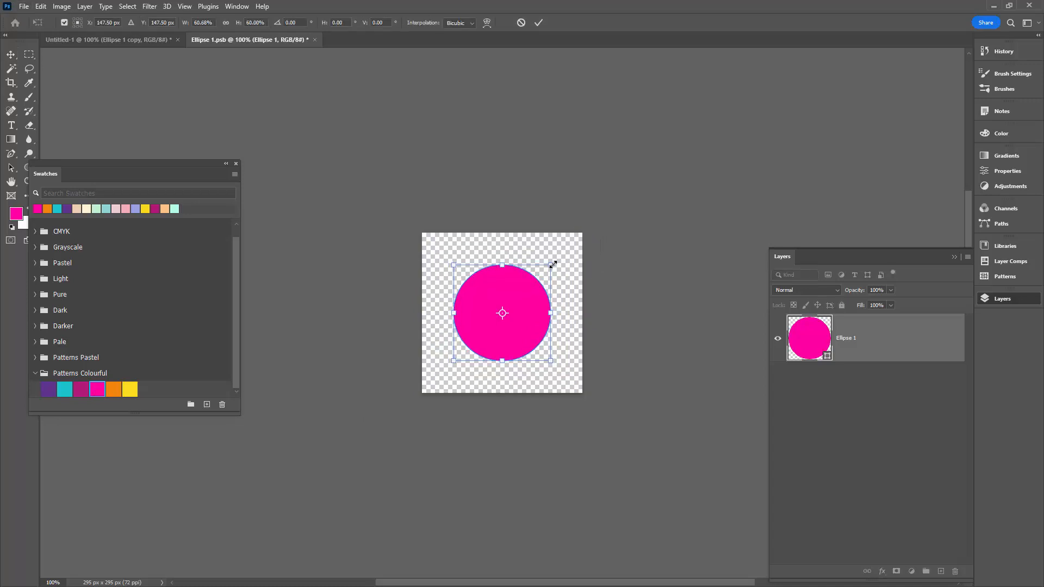
{"action": "left_click", "coordinate": [538, 24]}
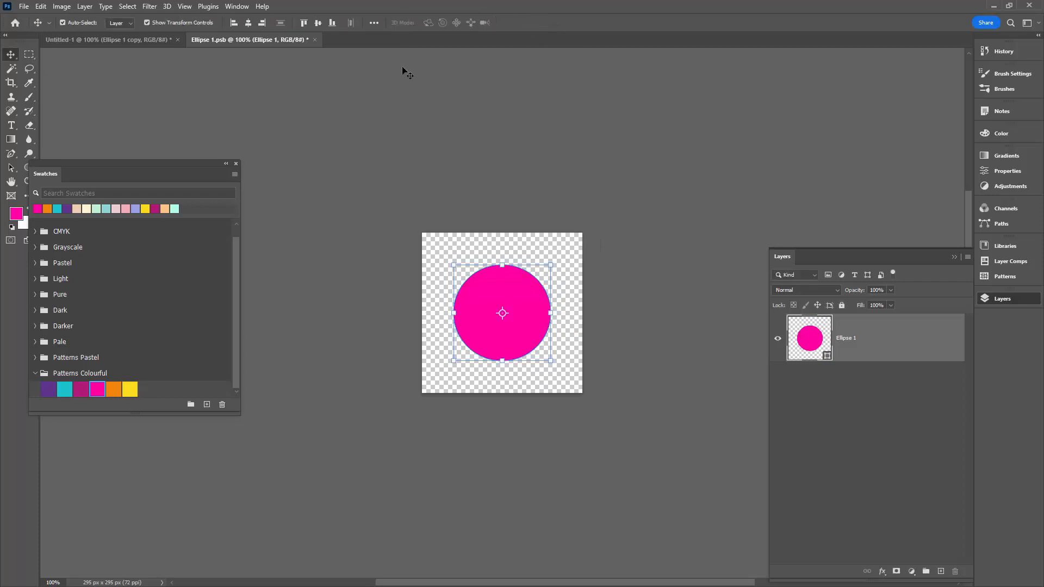
{"action": "left_click", "coordinate": [316, 39]}
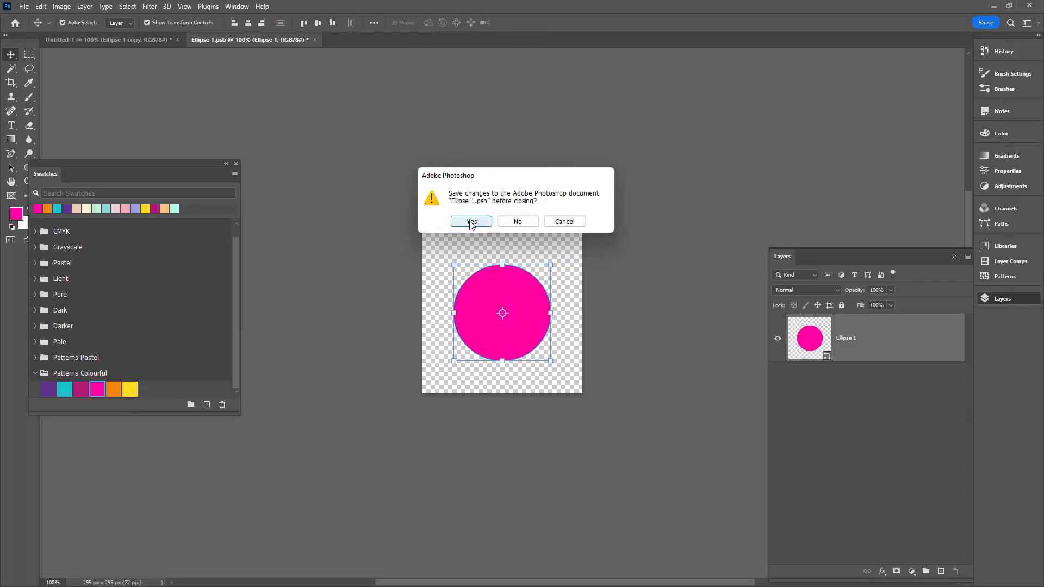
{"action": "left_click", "coordinate": [471, 222]}
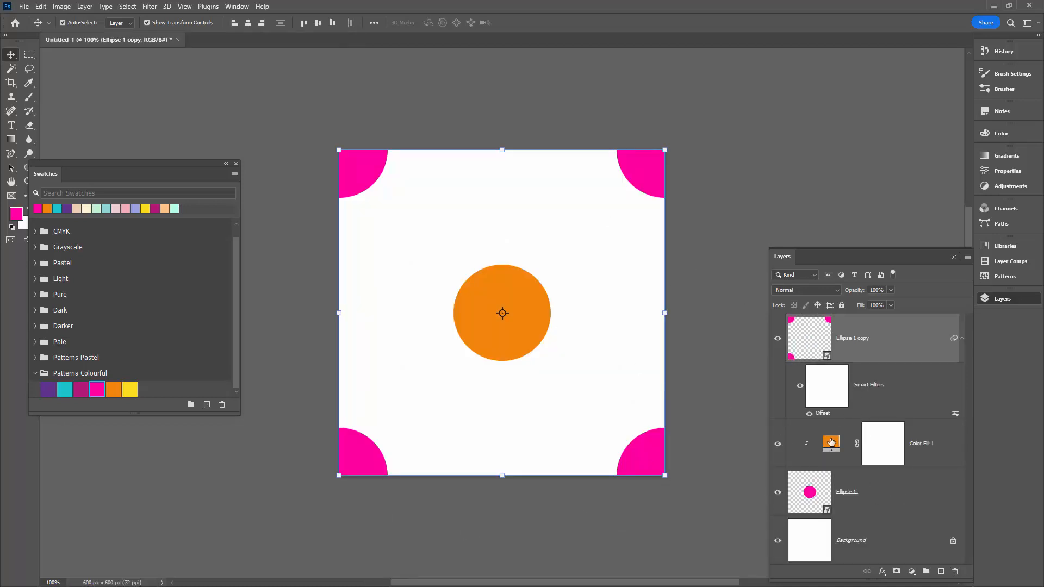
Step: Change the Color Fill 1 layer to the turquoise 14c3cc swatch from the Patterns Colourful group
{"action": "left_click", "coordinate": [816, 452]}
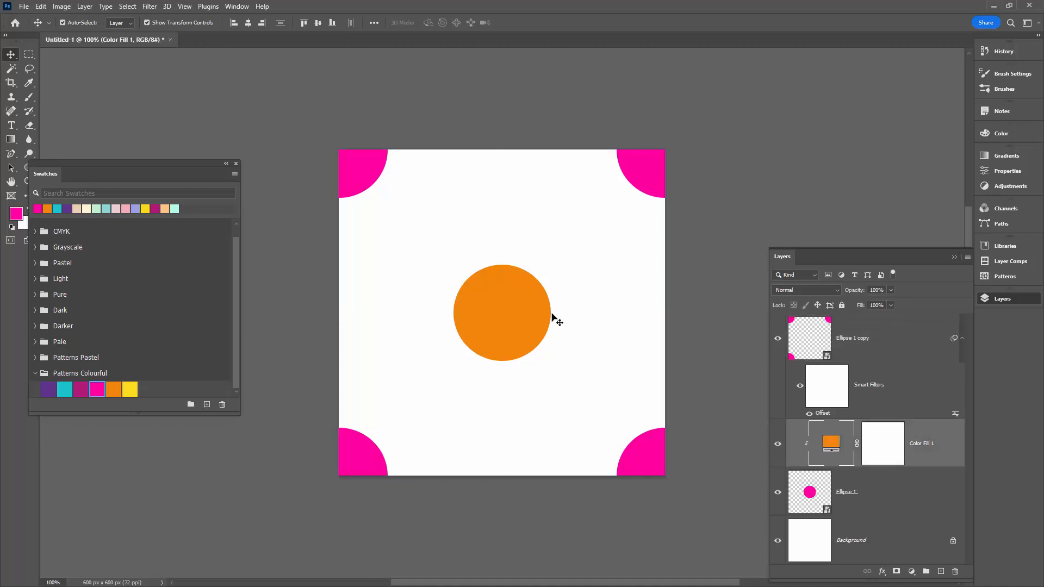
{"action": "double_click", "coordinate": [831, 446]}
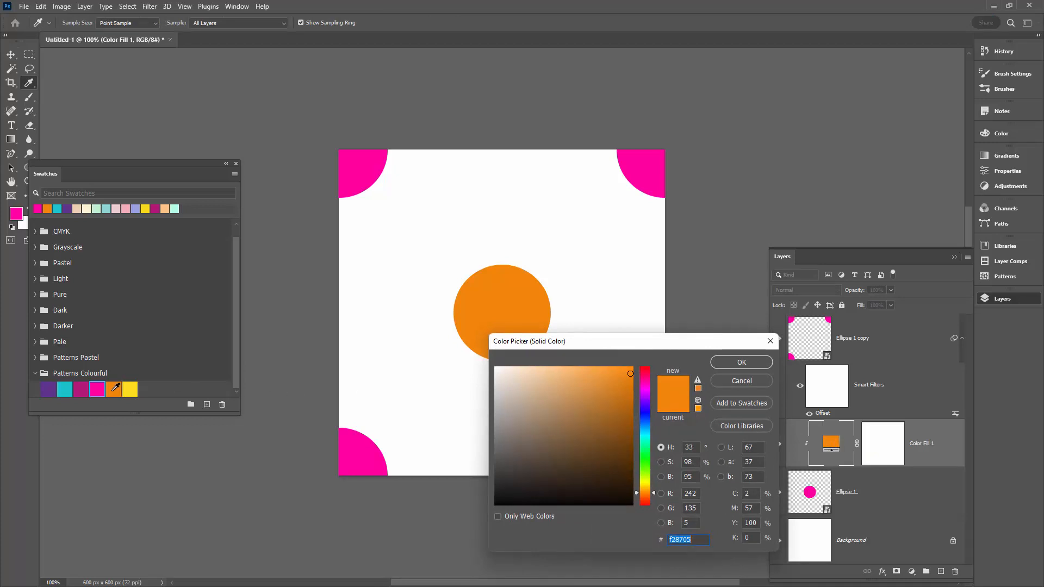
{"action": "left_click", "coordinate": [65, 389]}
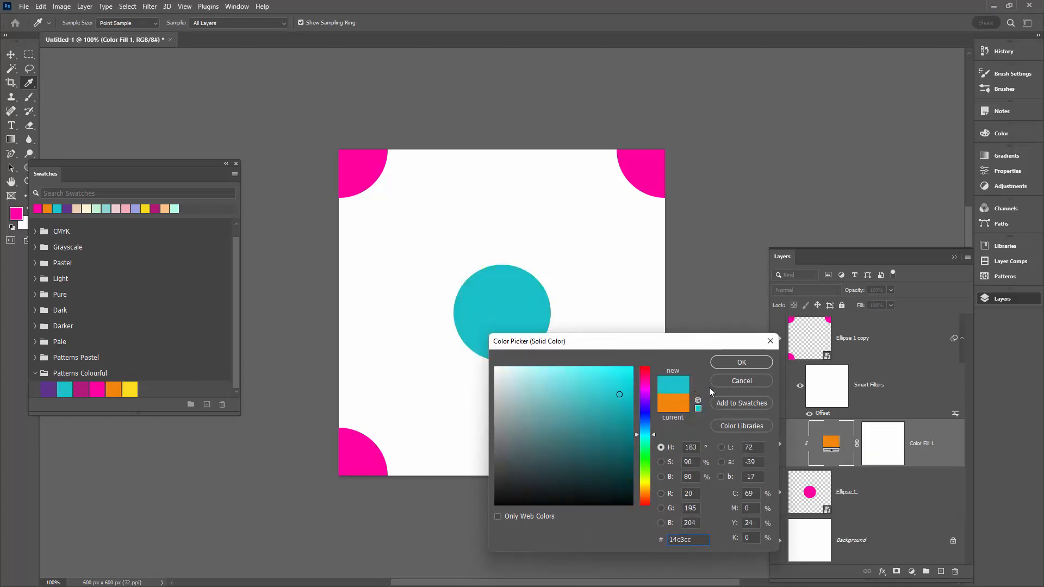
{"action": "left_click", "coordinate": [751, 363]}
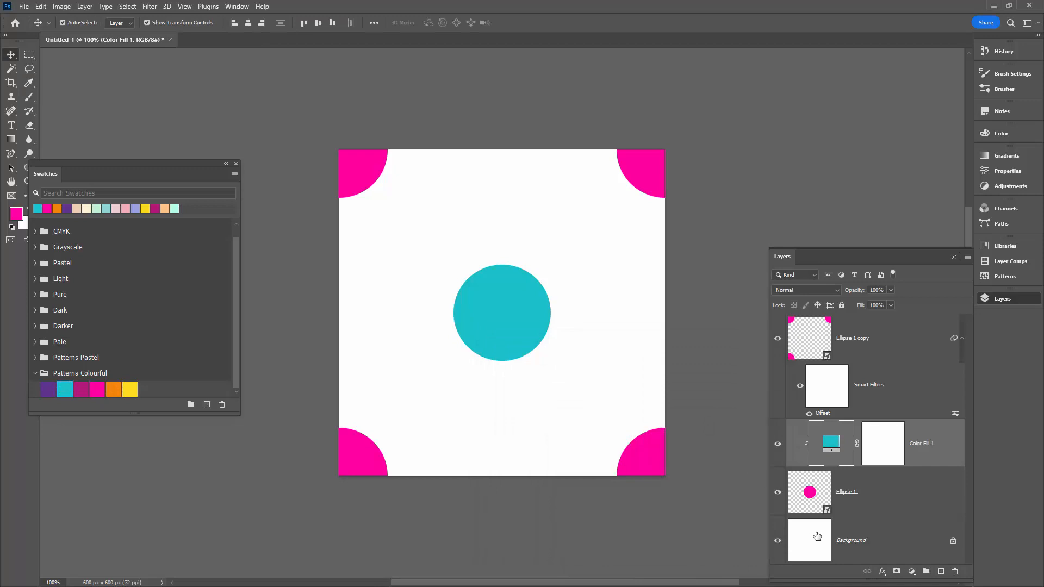
Step: Define the tile with smaller pink and turquoise dots as a pattern named Multicolour 2
{"action": "left_click", "coordinate": [41, 7]}
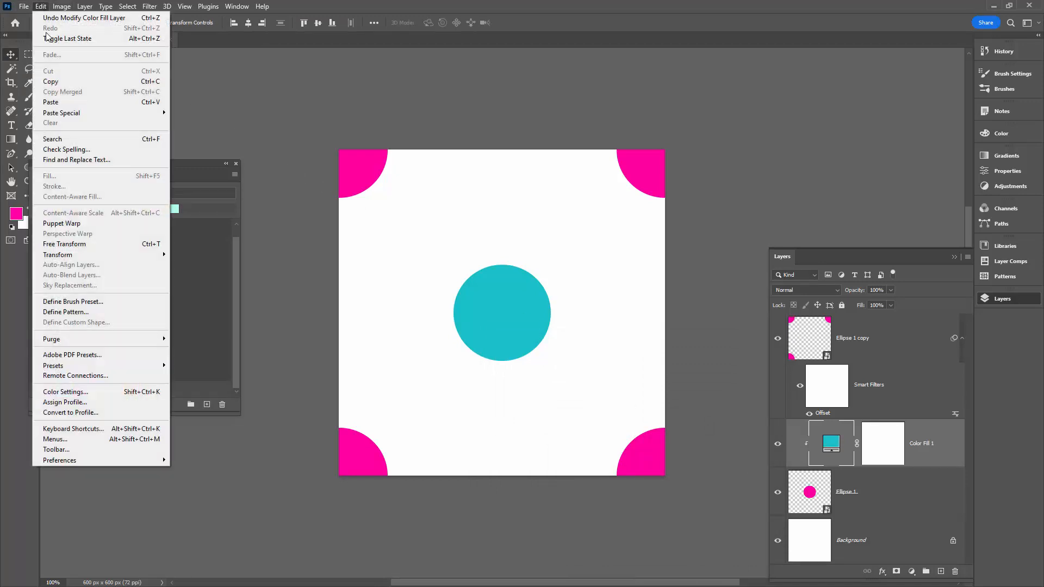
{"action": "left_click", "coordinate": [120, 312]}
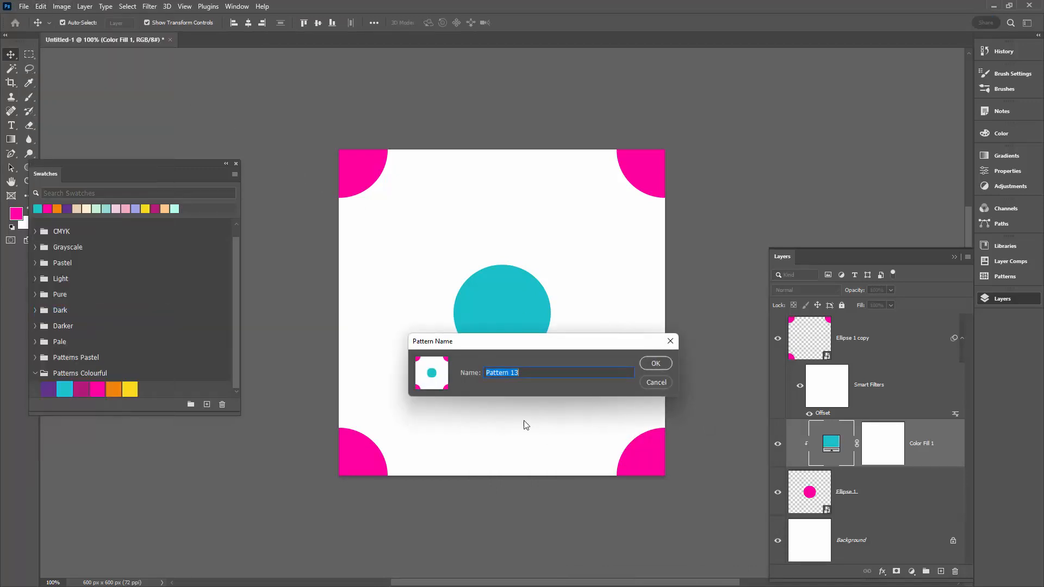
{"action": "type", "text": "Multicolour 2"}
{"action": "key", "text": "Return"}
Step: Create a new document from the recent 3600 x 3600 px, 300 ppi preset with a white background
{"action": "left_click", "coordinate": [24, 6]}
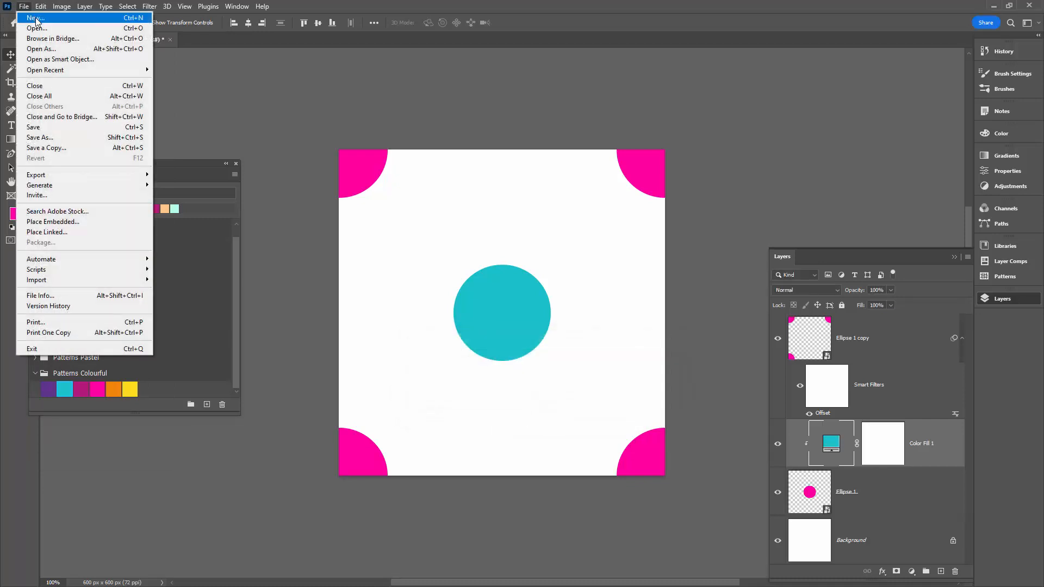
{"action": "left_click", "coordinate": [36, 19]}
{"action": "left_click", "coordinate": [417, 278]}
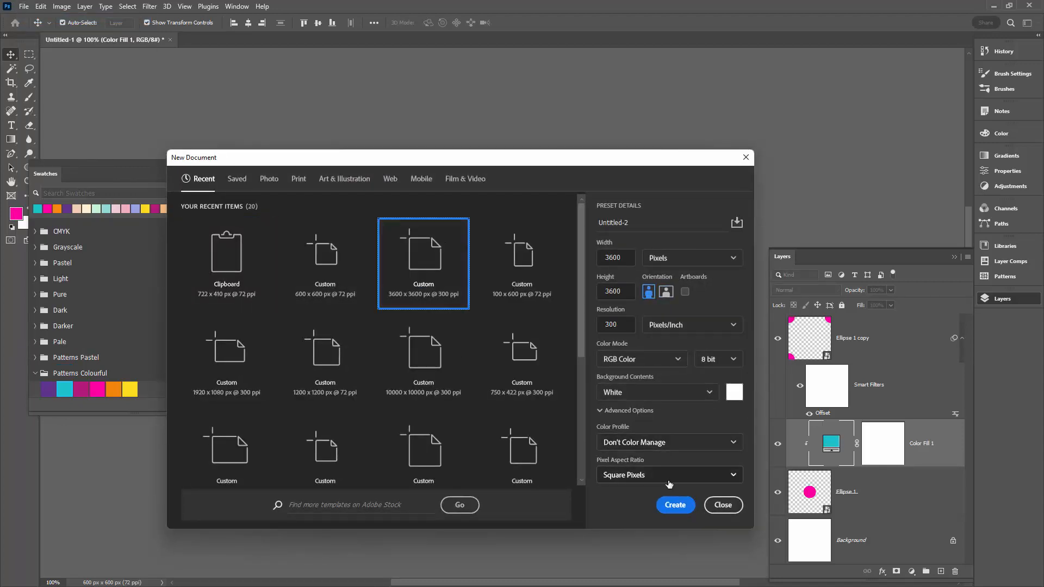
{"action": "left_click", "coordinate": [675, 504]}
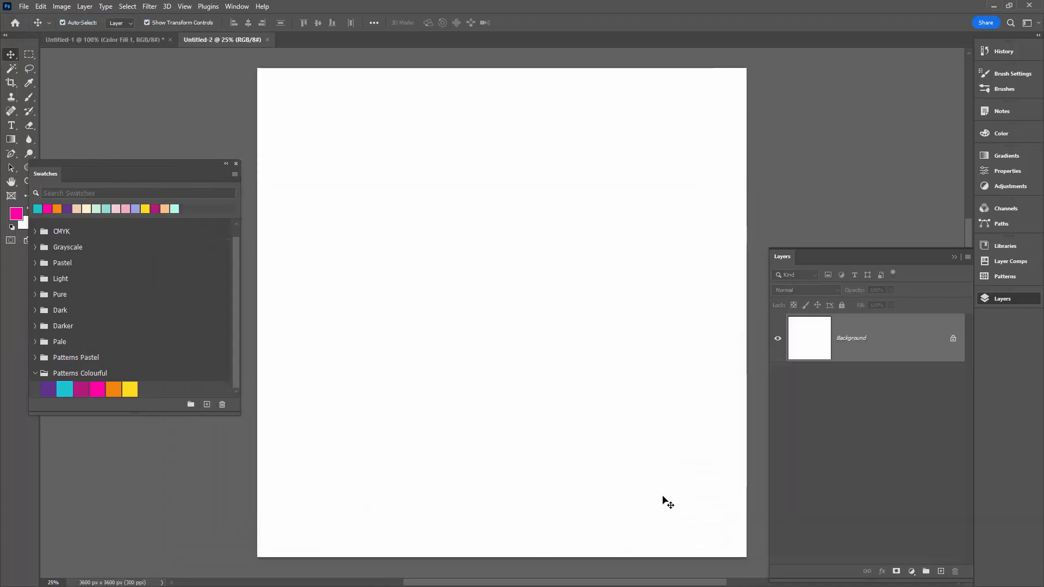
Step: Add a pattern fill layer with the default name, using the orange and turquoise Multicolour 1 pattern at 100% scale
{"action": "left_click", "coordinate": [85, 6]}
{"action": "mouse_move", "coordinate": [131, 140]}
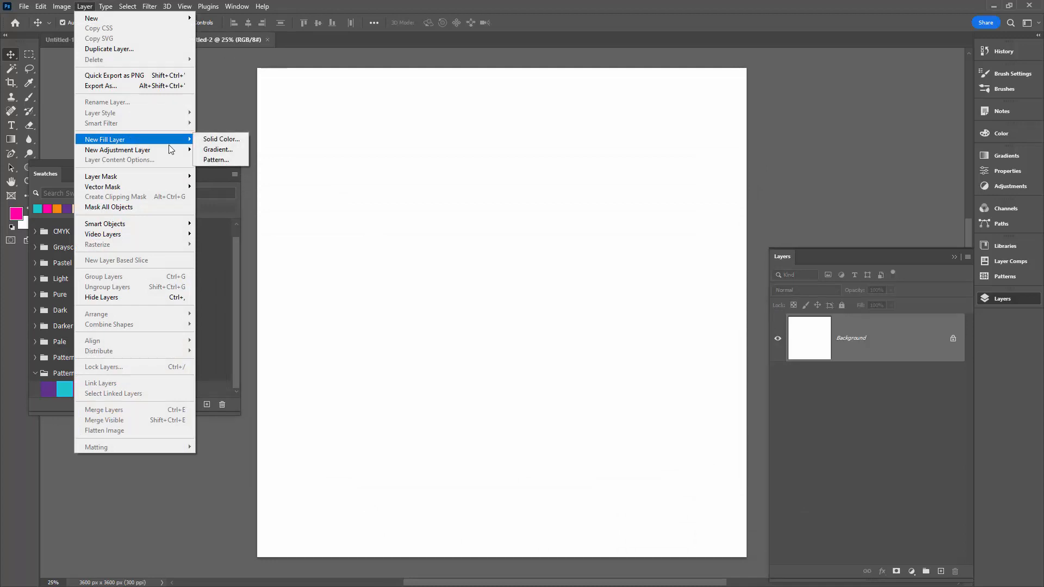
{"action": "left_click", "coordinate": [214, 161]}
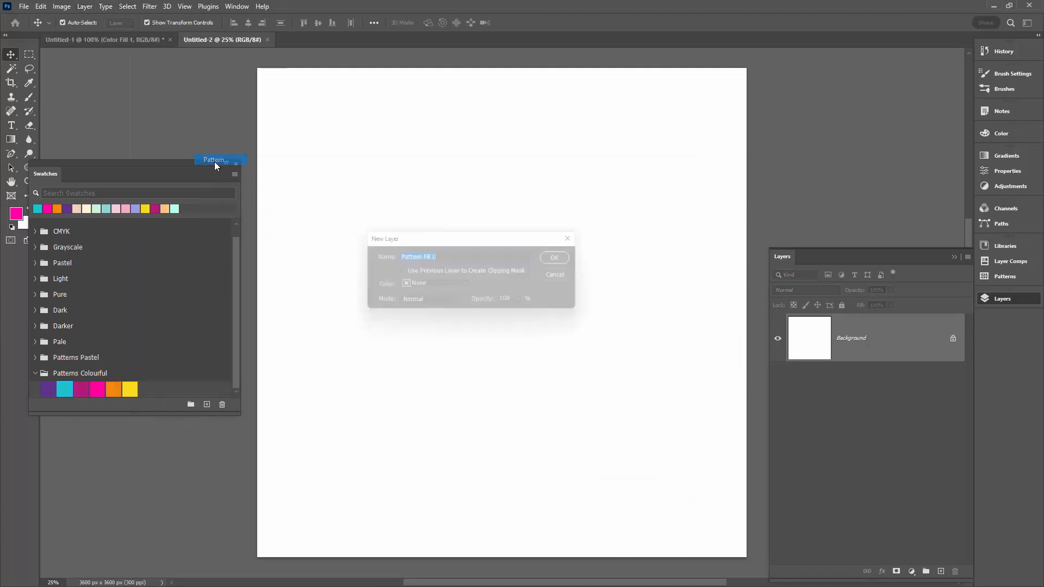
{"action": "left_click", "coordinate": [550, 257]}
{"action": "left_click", "coordinate": [503, 169]}
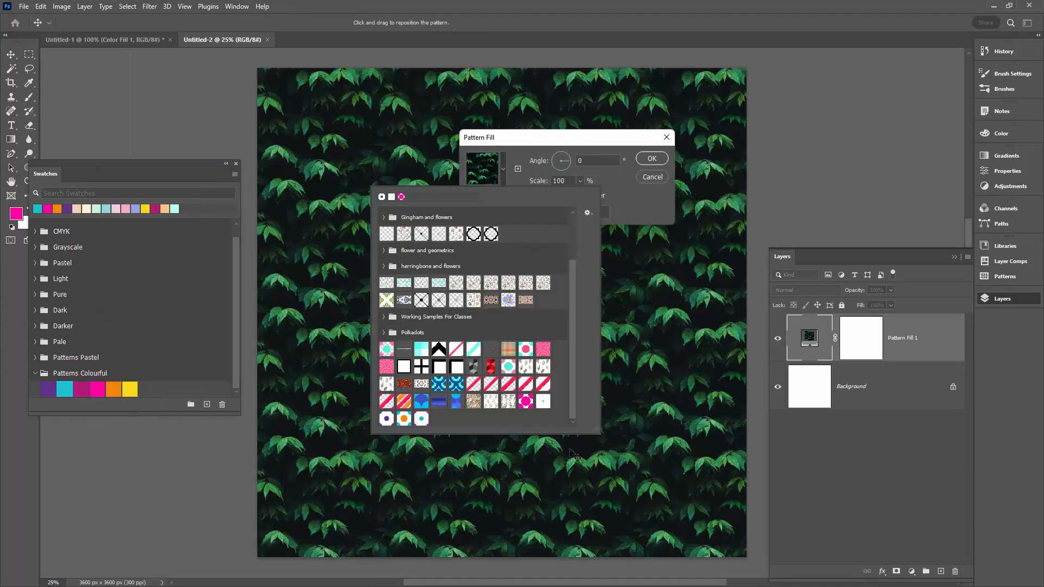
{"action": "left_click", "coordinate": [405, 418]}
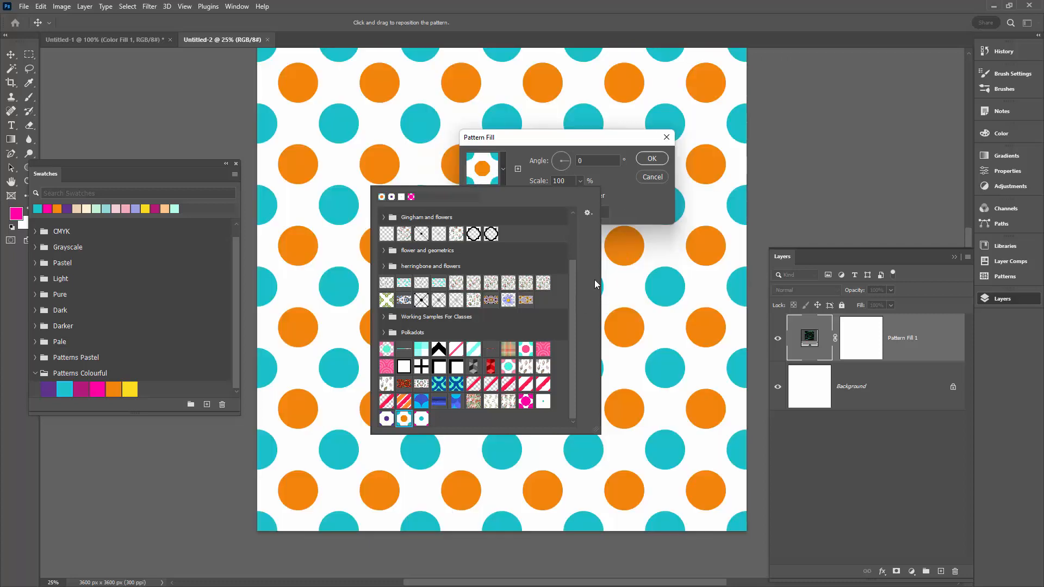
{"action": "left_click", "coordinate": [649, 165]}
{"action": "key", "text": "Return"}
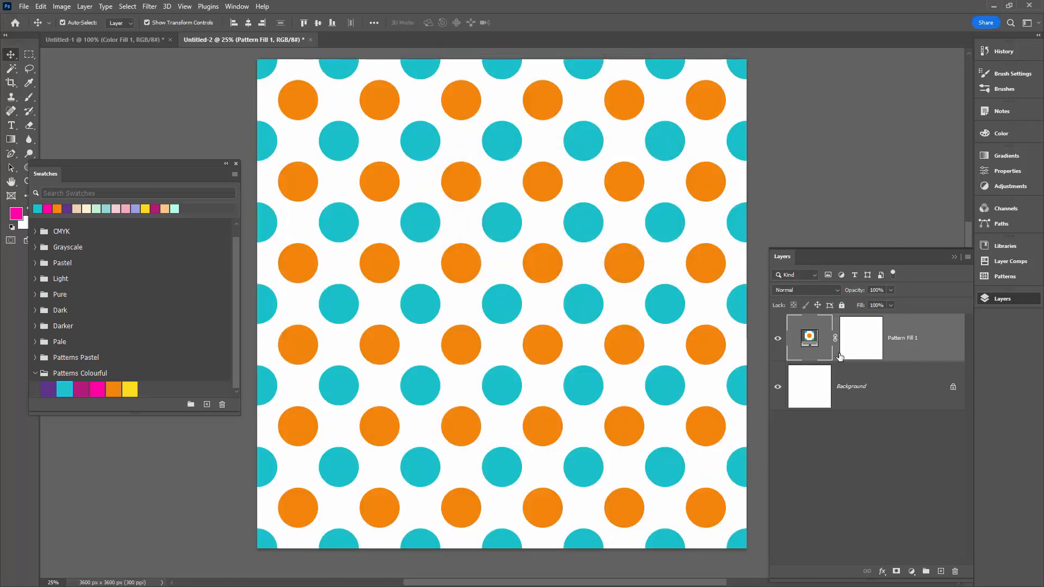
Step: Switch the Pattern Fill 1 layer to the pink and turquoise Multicolour 2 pattern and deselect the layer
{"action": "double_click", "coordinate": [810, 339]}
{"action": "left_click", "coordinate": [503, 170]}
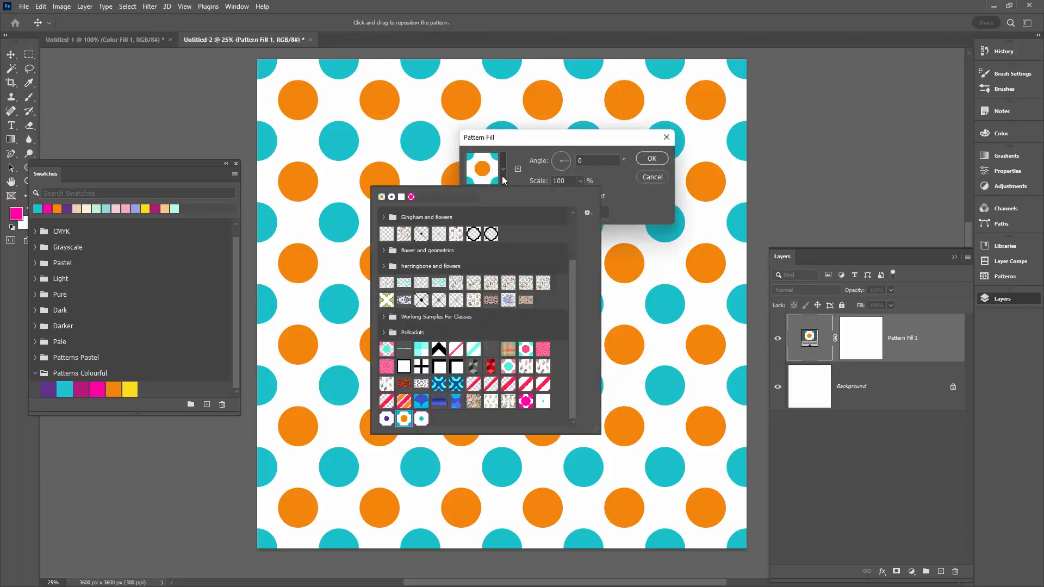
{"action": "left_click", "coordinate": [421, 419]}
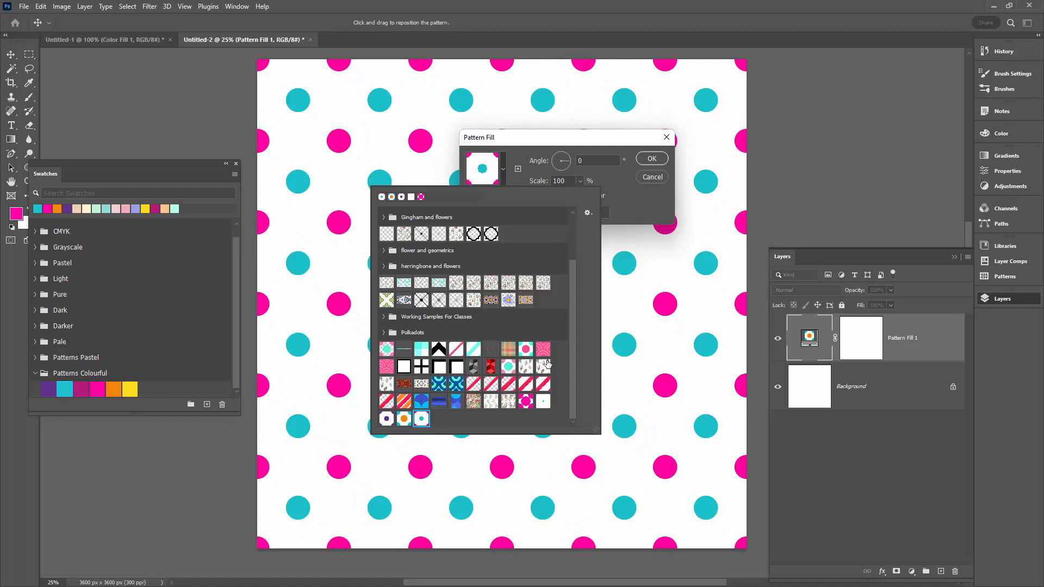
{"action": "left_click", "coordinate": [652, 157]}
{"action": "left_click", "coordinate": [894, 450]}
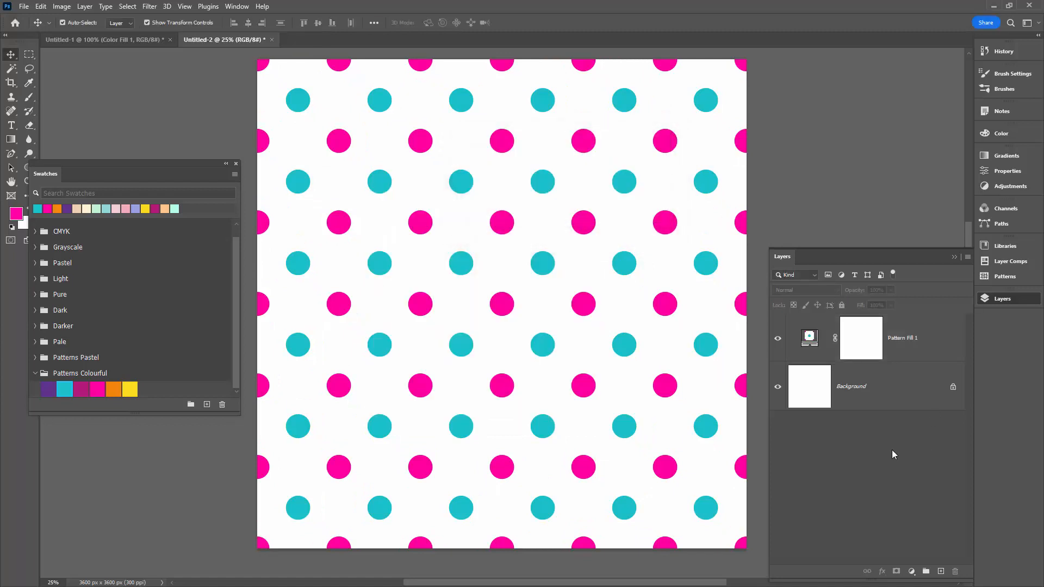